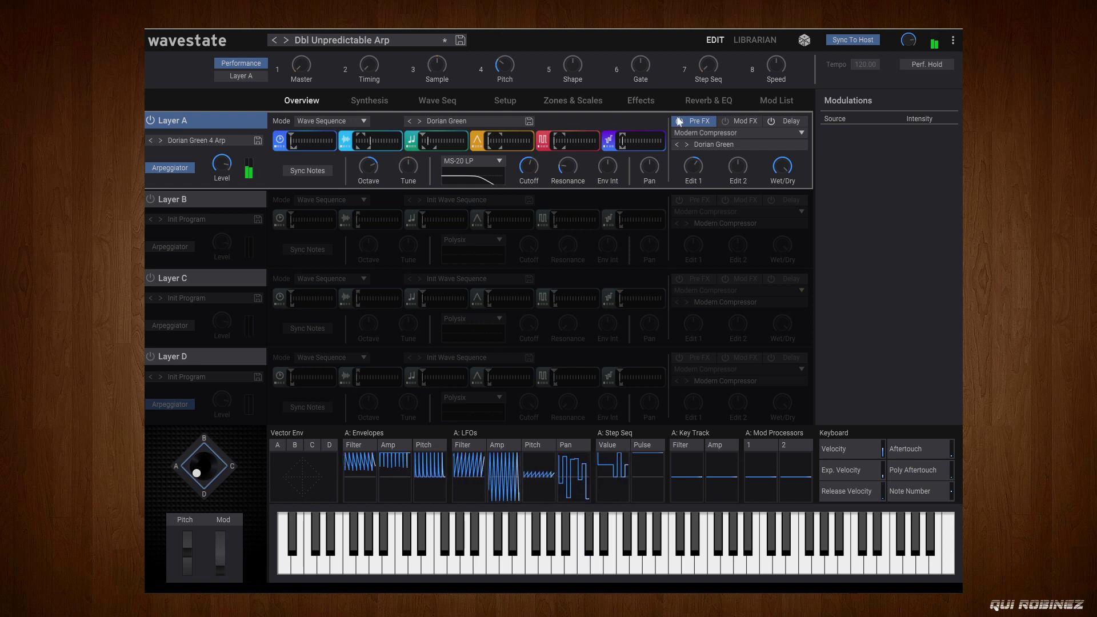
# - Search the librarian's performances for "init", load Init Performance and return to editing
pyautogui.moveTo(537, 166)
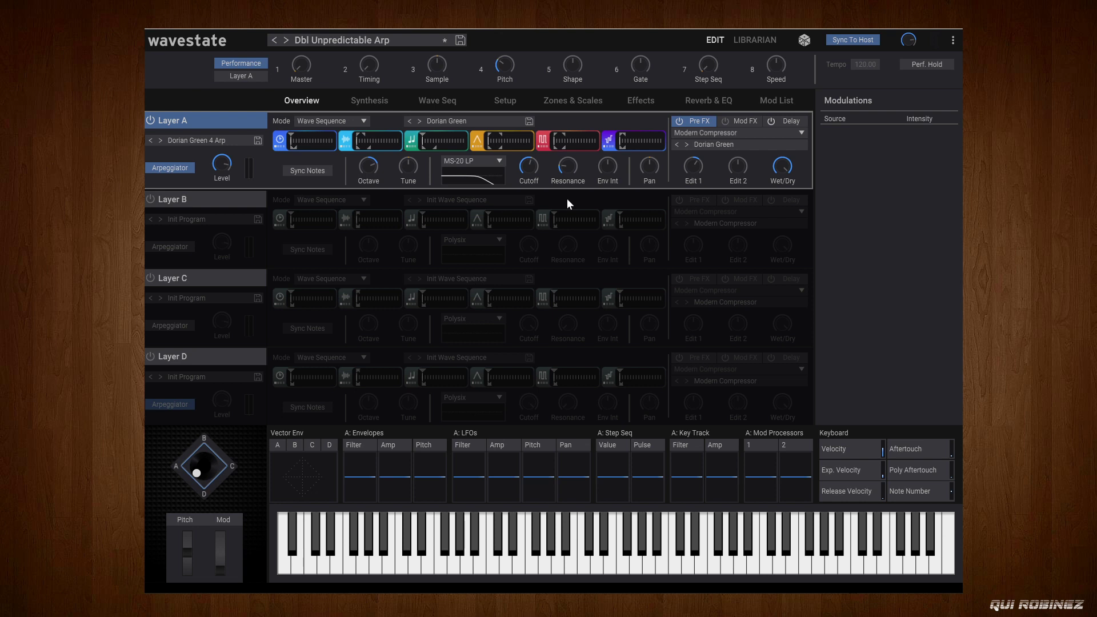
pyautogui.click(752, 43)
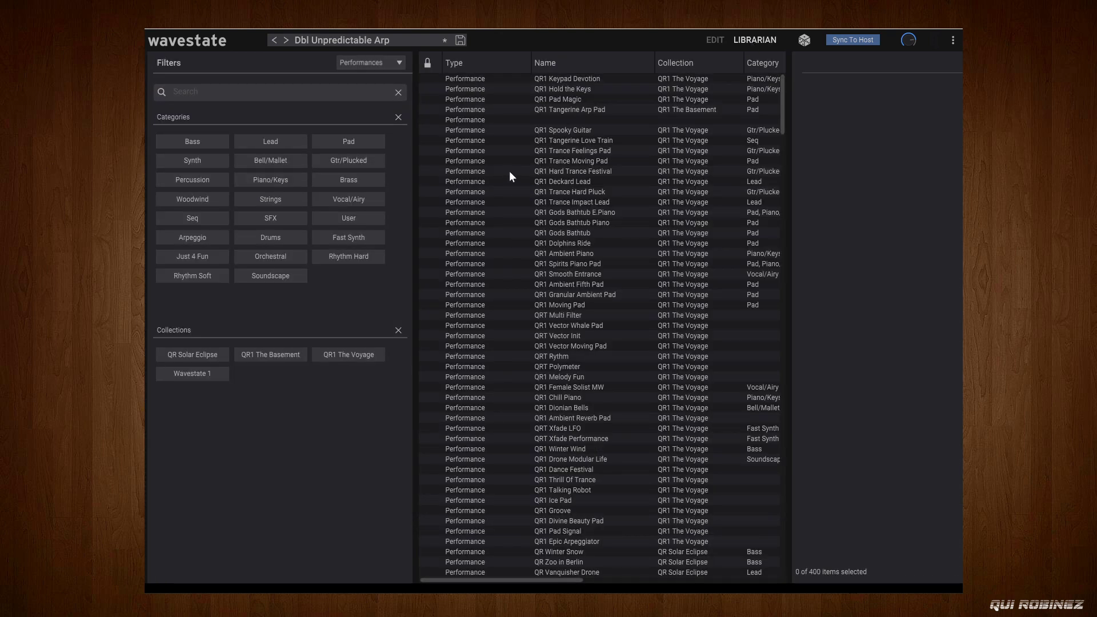
pyautogui.click(280, 92)
pyautogui.write('init')
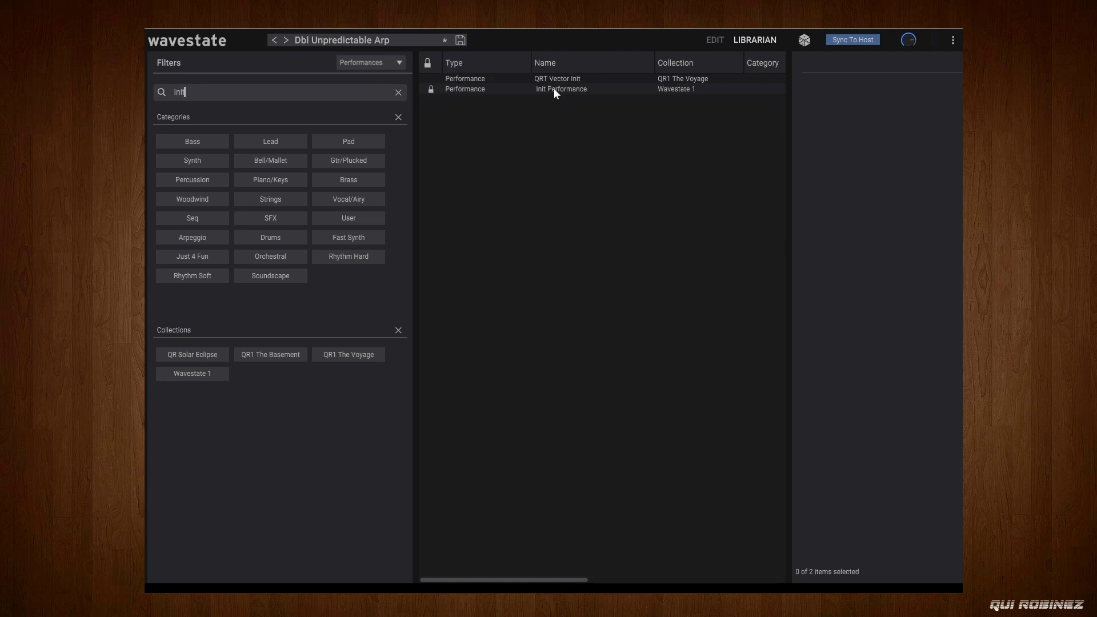
pyautogui.click(449, 90)
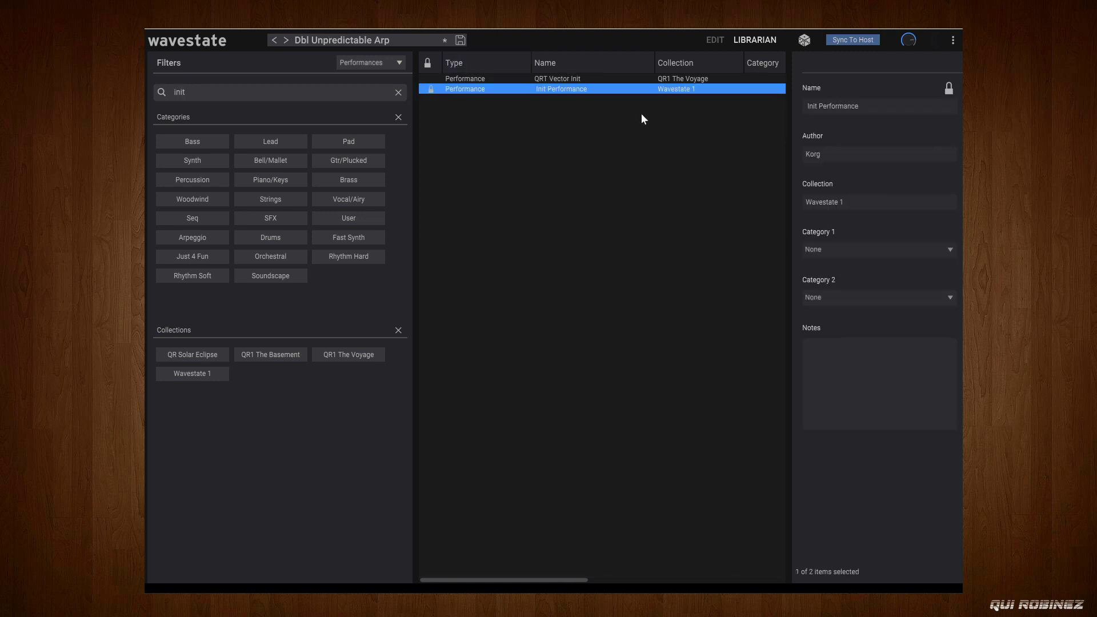
pyautogui.click(560, 64)
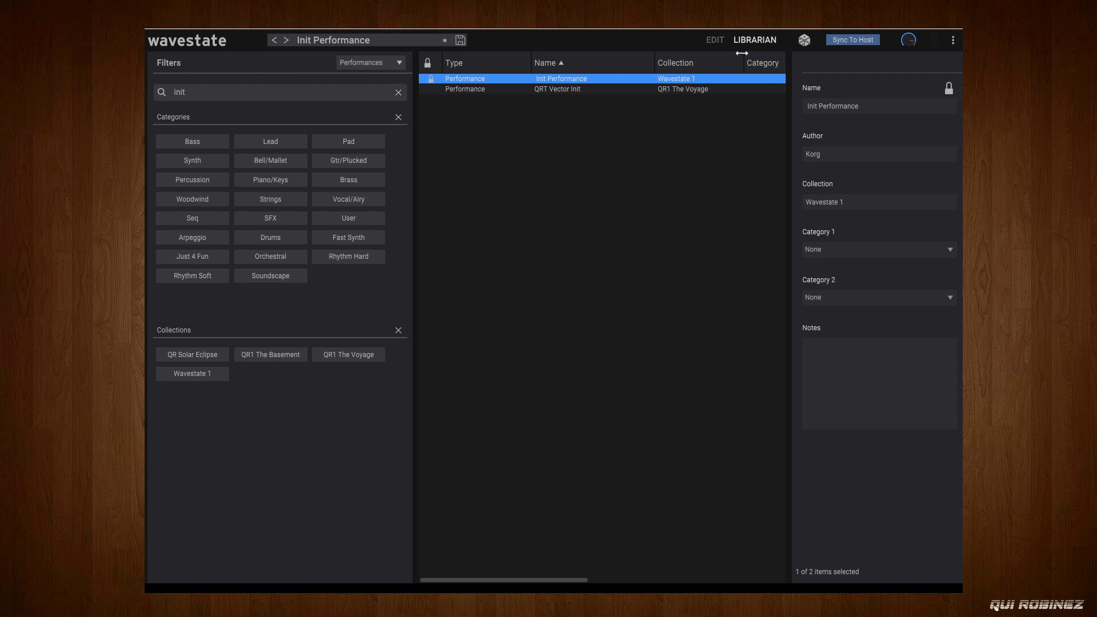
pyautogui.click(715, 40)
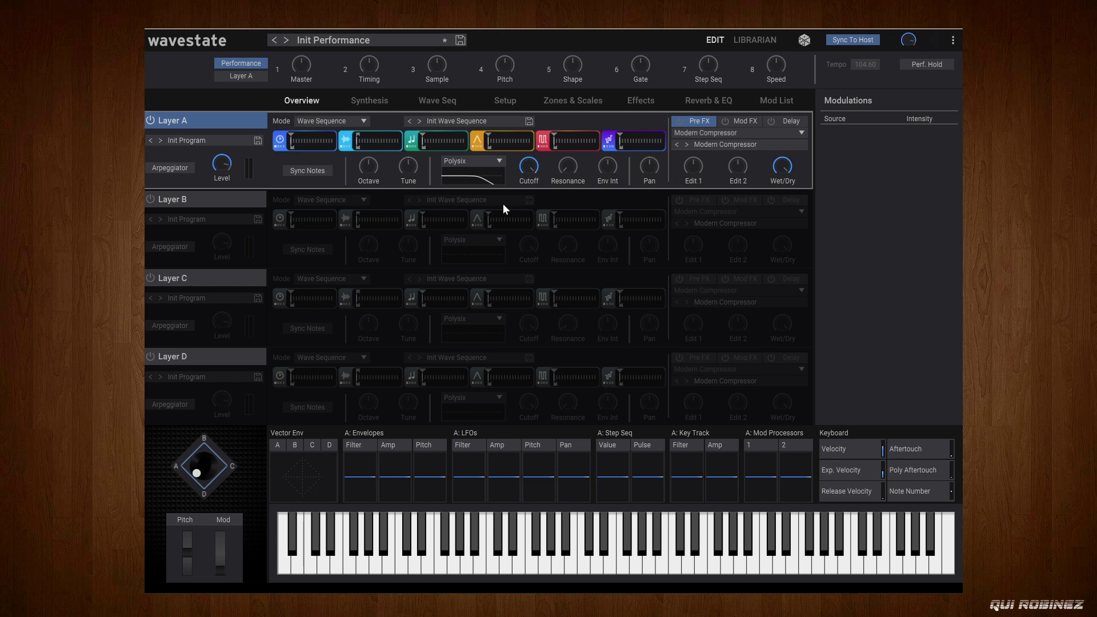
# - Set the type of the first timing step in Layer A's wave sequence to Gate
pyautogui.click(434, 102)
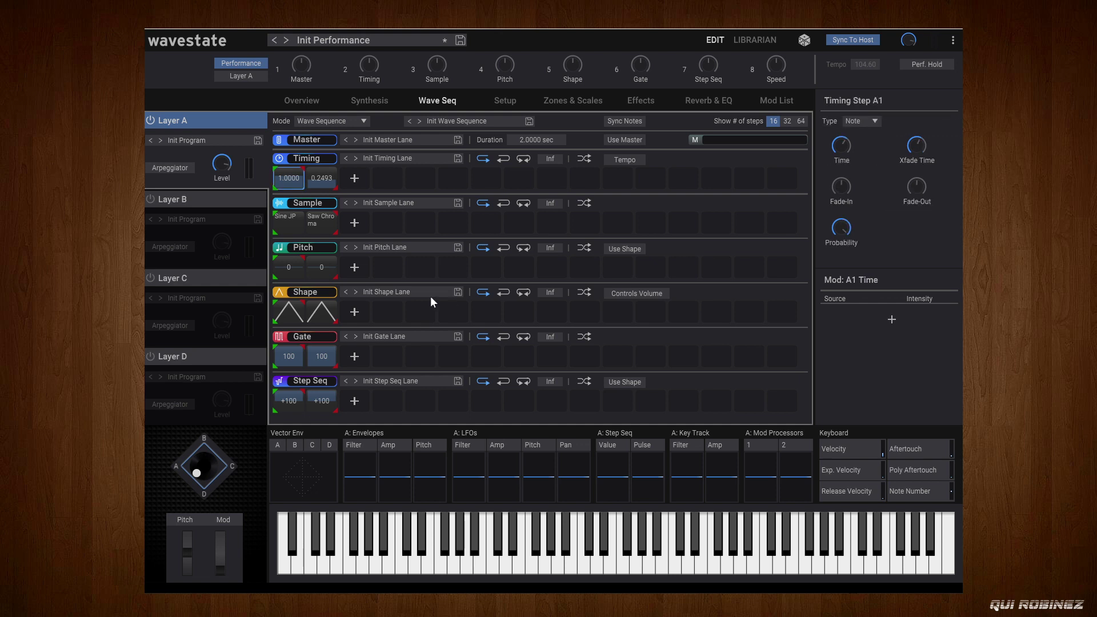
pyautogui.click(860, 121)
pyautogui.click(867, 163)
# - Remove the Sine JP step from Layer A's sample lane and assign Syn: Detuned Super 1 to the remaining sample step
pyautogui.rightClick(286, 215)
pyautogui.click(337, 248)
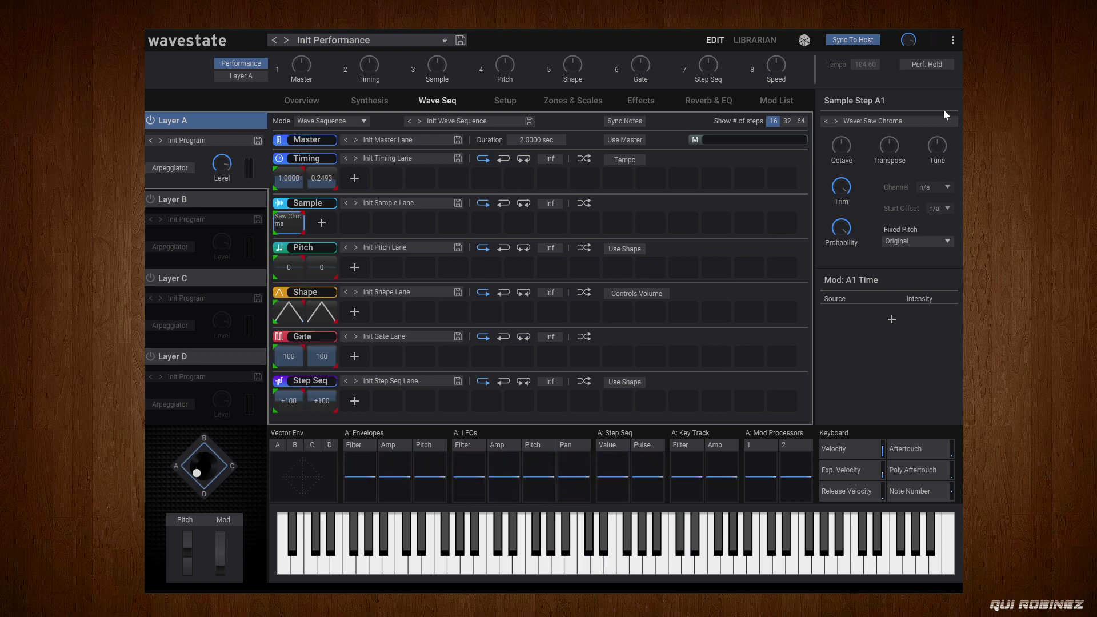
pyautogui.click(283, 222)
pyautogui.moveTo(303, 247)
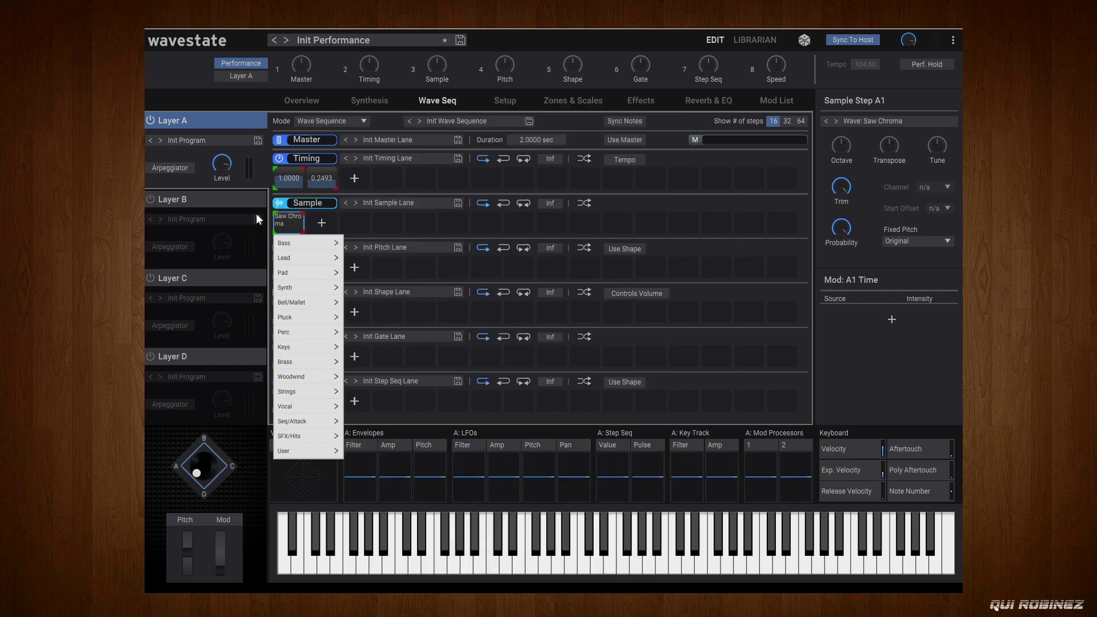
pyautogui.moveTo(317, 287)
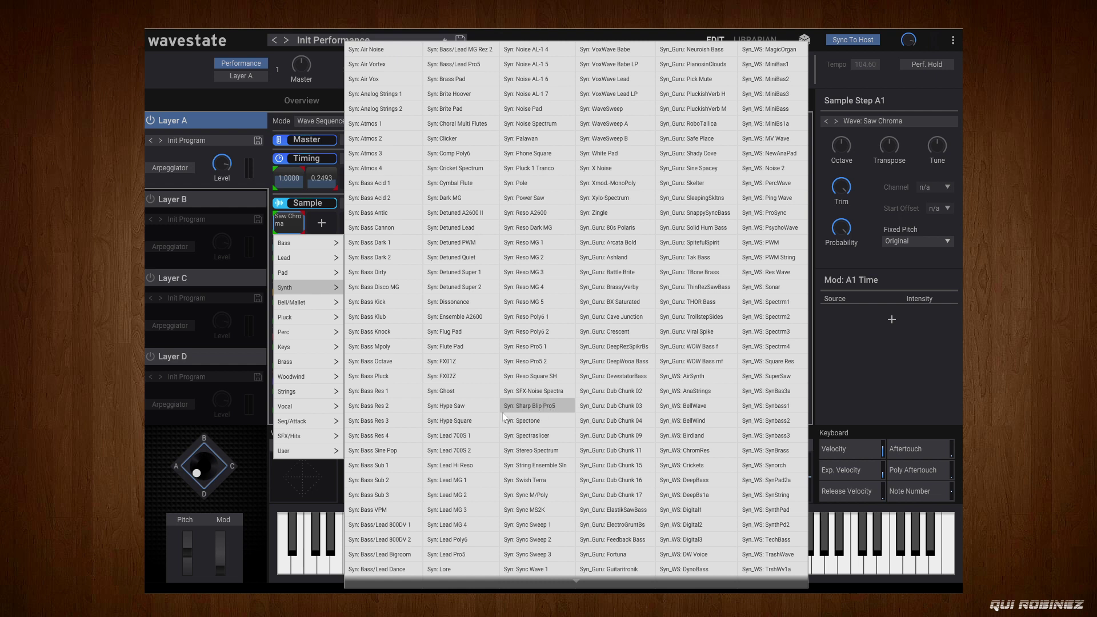
pyautogui.click(481, 272)
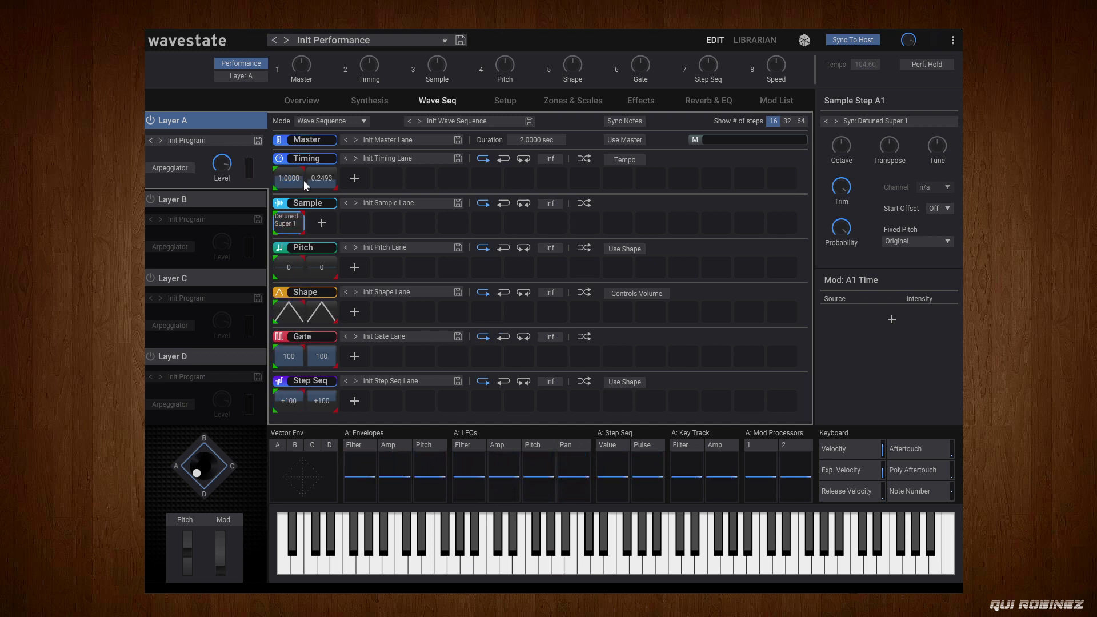
pyautogui.click(284, 179)
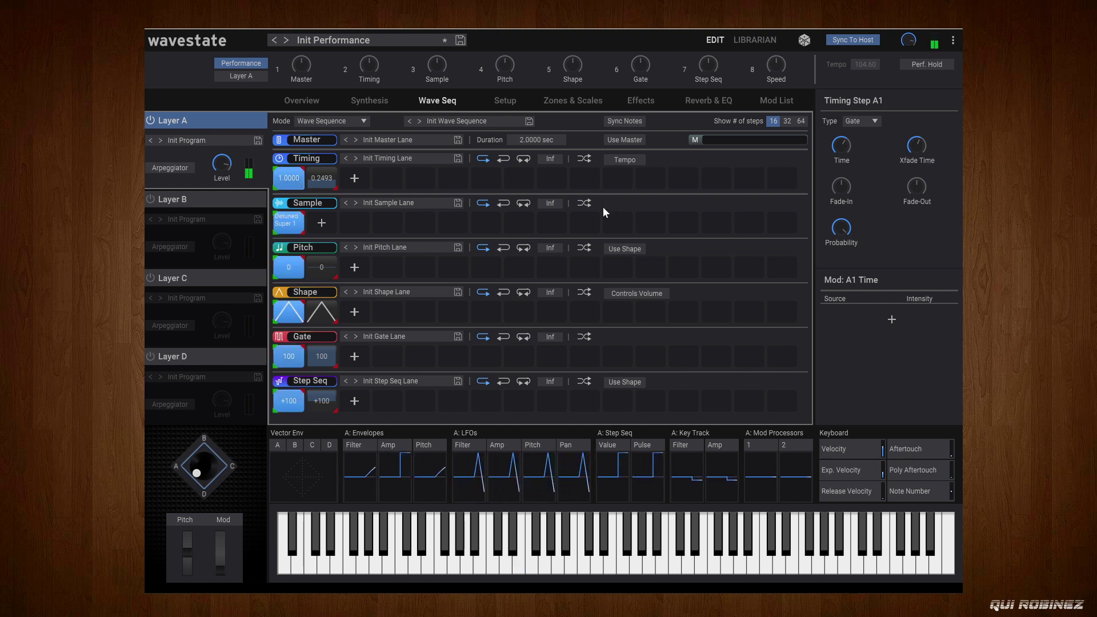
# - Lower Layer A's filter cutoff to about halfway and raise the filter's envelope modulation
pyautogui.click(364, 101)
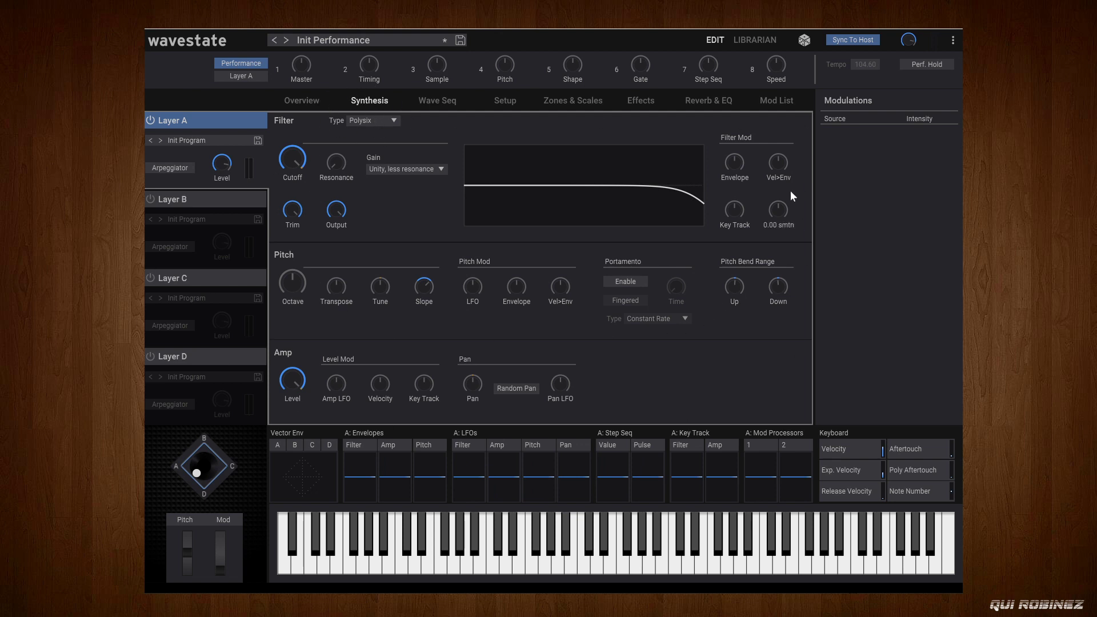
pyautogui.moveTo(727, 233)
pyautogui.click(366, 446)
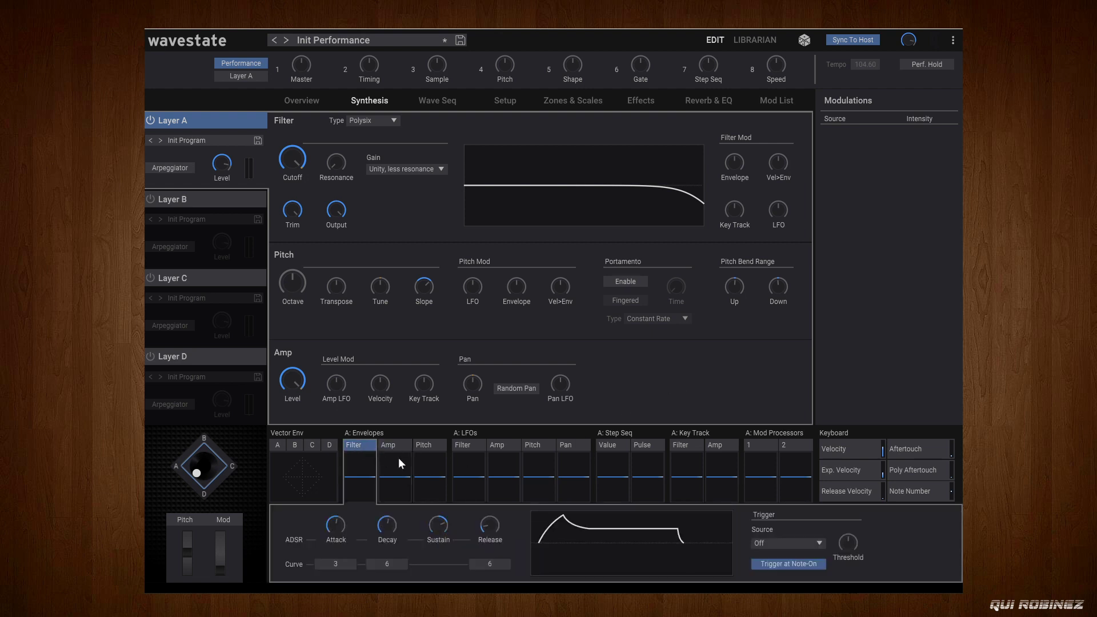
pyautogui.moveTo(314, 163); pyautogui.dragTo(307, 276)
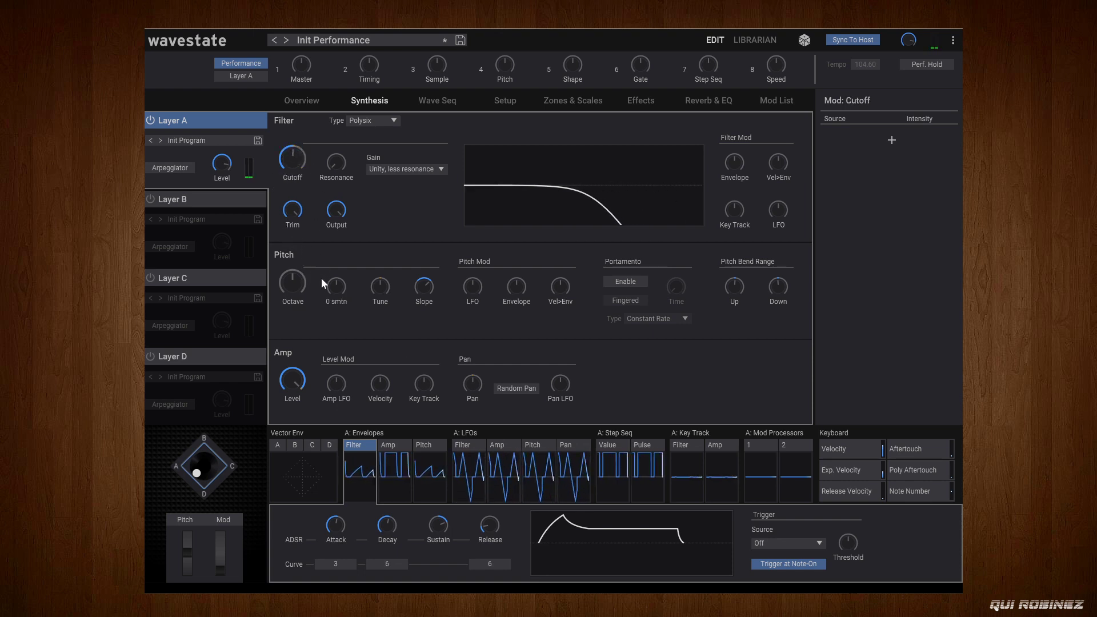
pyautogui.moveTo(736, 167); pyautogui.dragTo(714, 43)
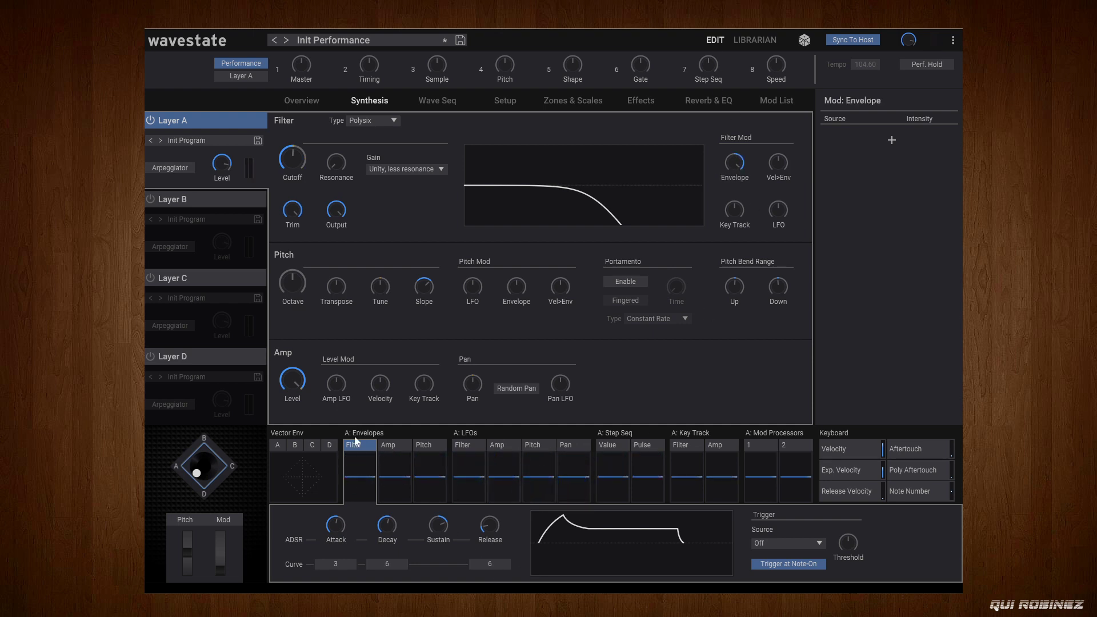
# - Give the filter envelope minimum attack, an adjusted decay and a negative sustain, and reset the filter's envelope modulation to 0.00 semitones
pyautogui.moveTo(335, 525); pyautogui.dragTo(342, 584)
pyautogui.moveTo(387, 525); pyautogui.dragTo(373, 561)
pyautogui.moveTo(434, 529); pyautogui.dragTo(436, 583)
pyautogui.moveTo(387, 524); pyautogui.dragTo(387, 533)
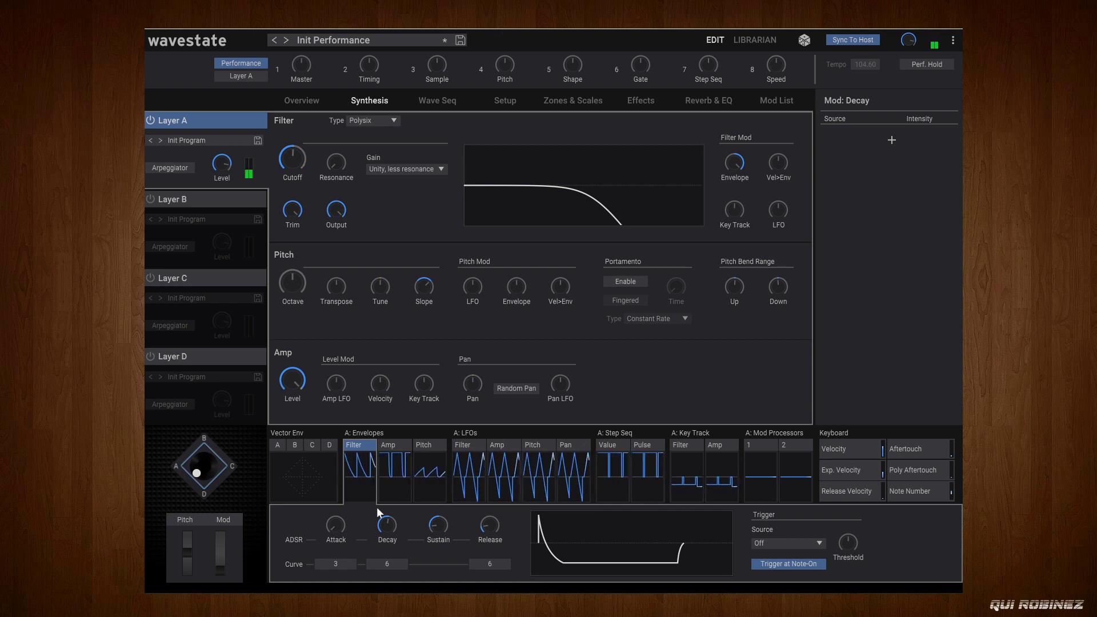
pyautogui.moveTo(384, 535)
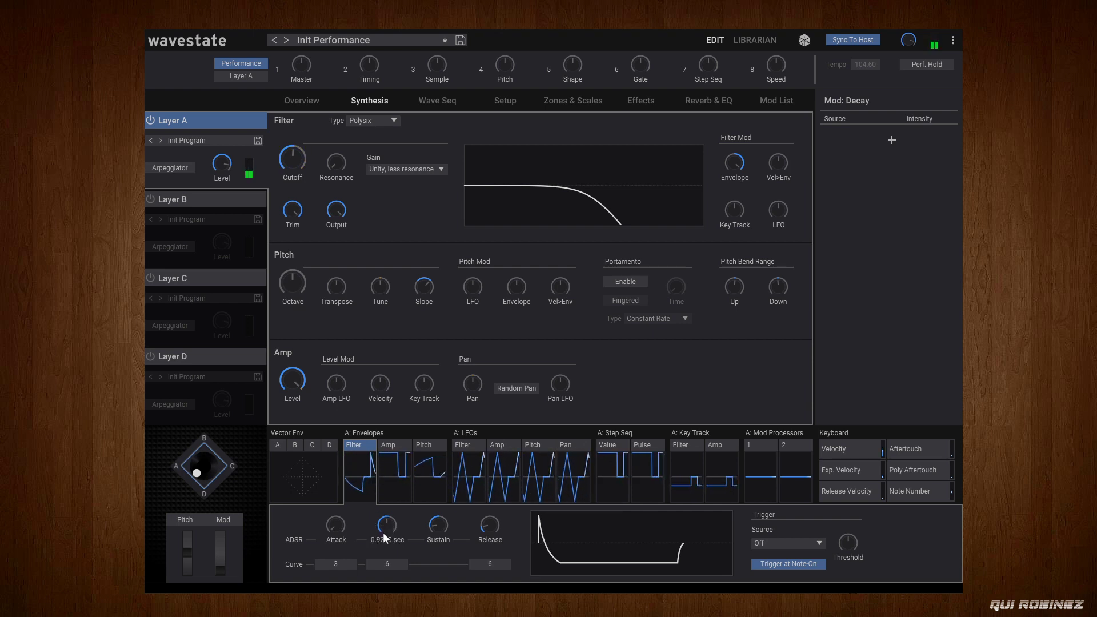
pyautogui.moveTo(383, 536); pyautogui.dragTo(383, 526)
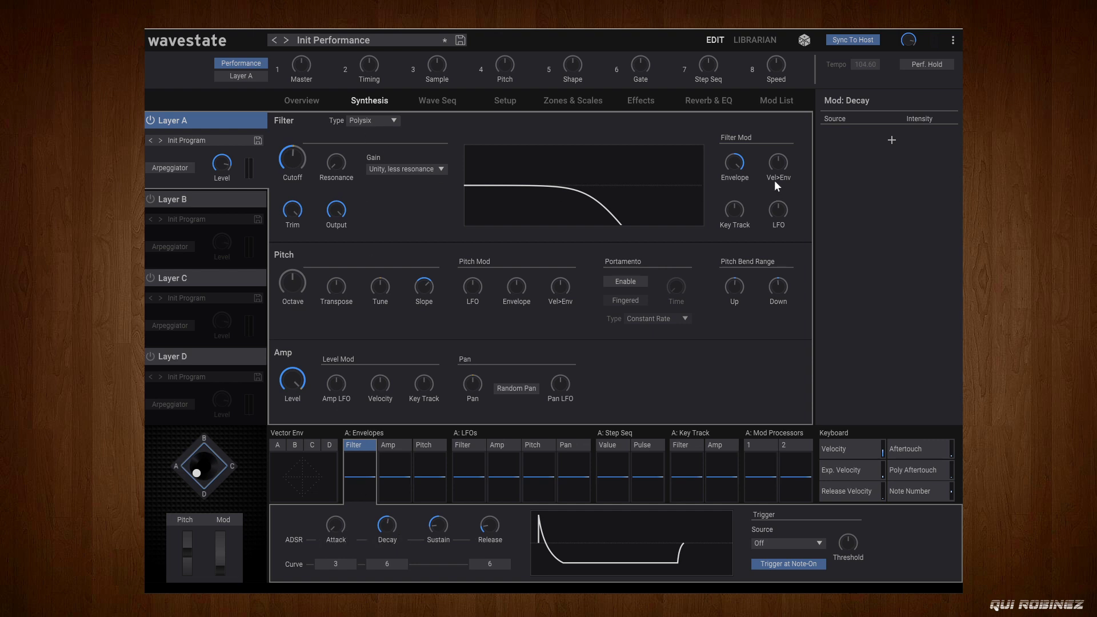
pyautogui.doubleClick(738, 163)
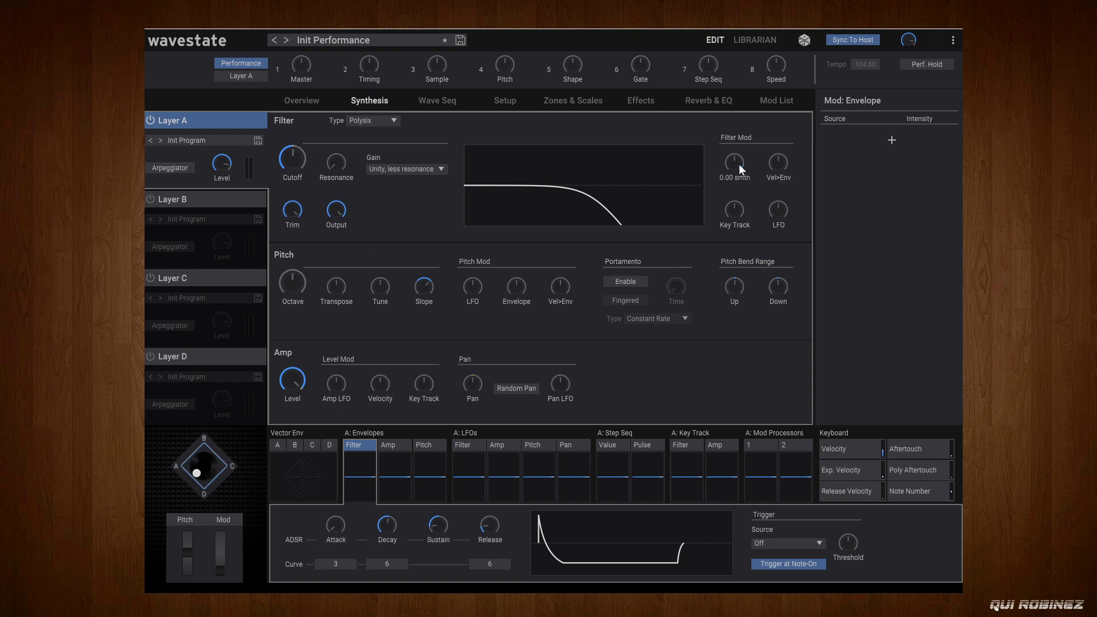
# - Give the amp envelope a raised attack, a 1.2173-second release and a reduced sustain, and open the filter cutoff fully
pyautogui.click(398, 449)
pyautogui.moveTo(340, 529); pyautogui.dragTo(343, 498)
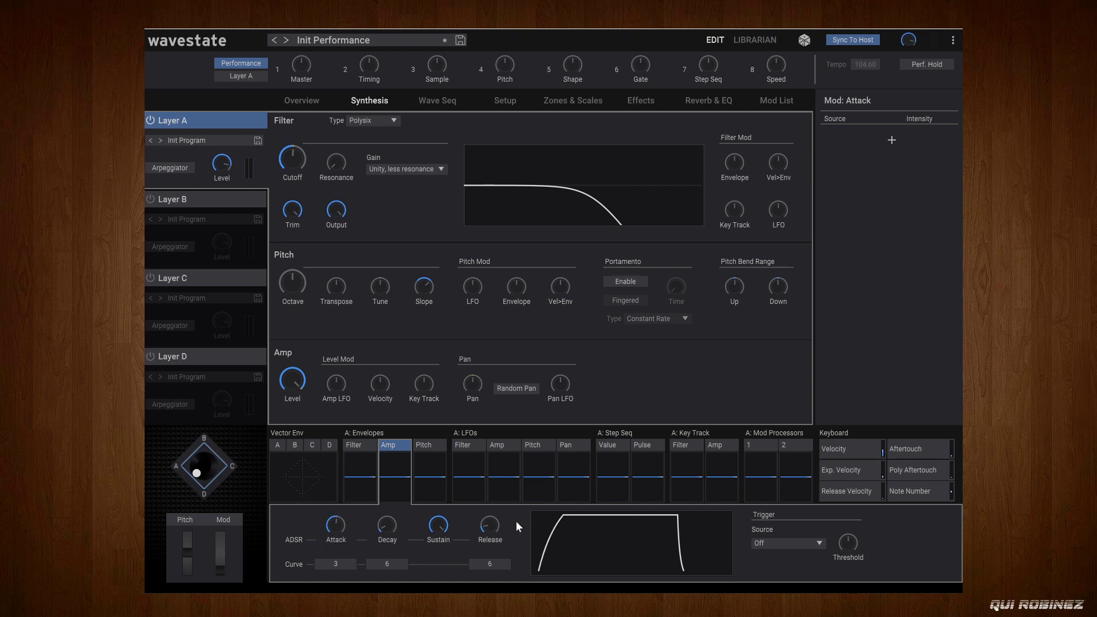
pyautogui.moveTo(481, 525); pyautogui.dragTo(478, 461)
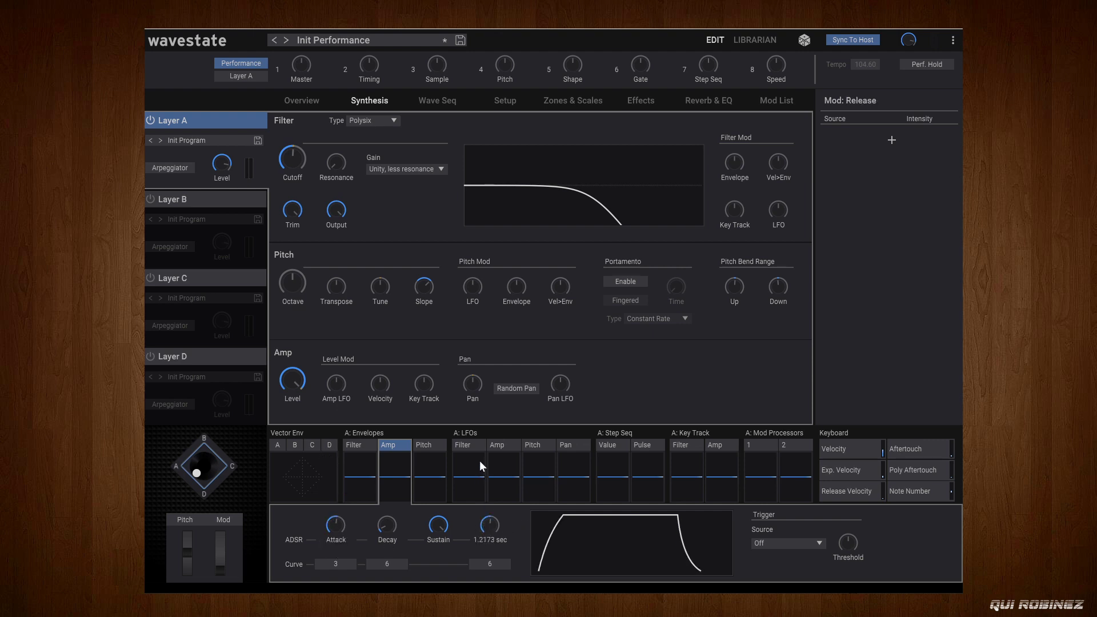
pyautogui.moveTo(438, 525); pyautogui.dragTo(449, 593)
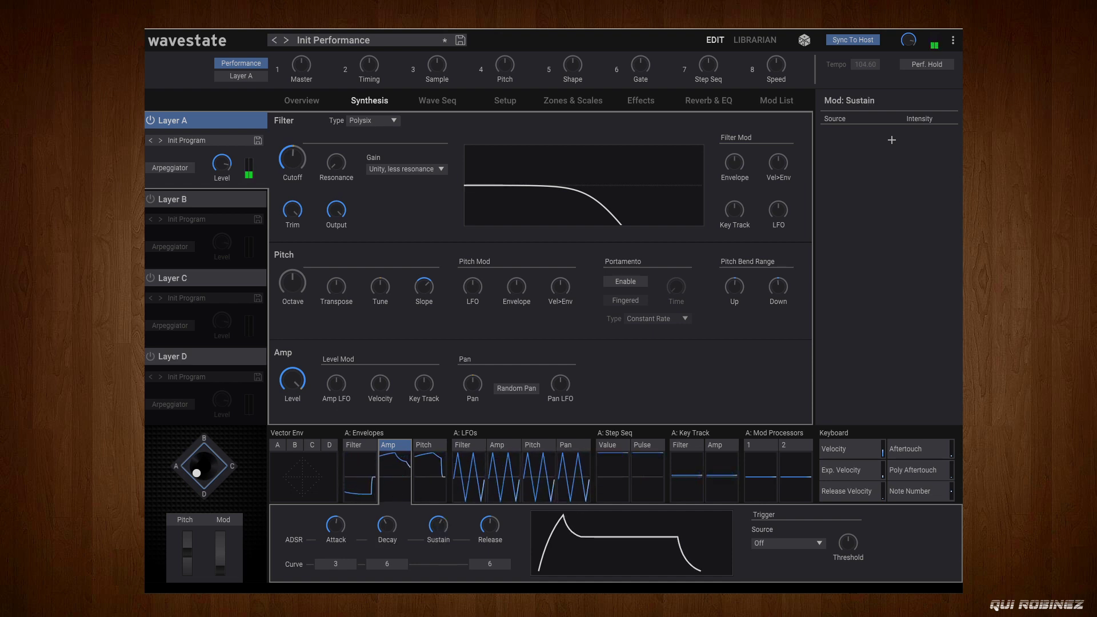
pyautogui.moveTo(282, 170)
pyautogui.moveTo(283, 170); pyautogui.dragTo(282, 132)
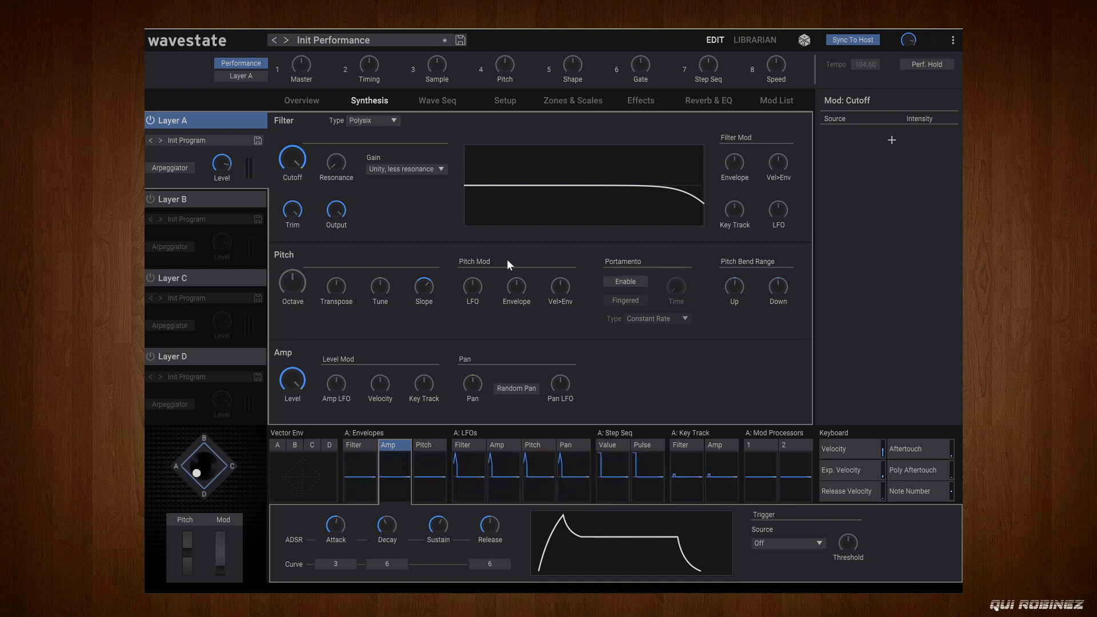
# - Set the first timing step's type back to Note in the wave sequence
pyautogui.click(439, 103)
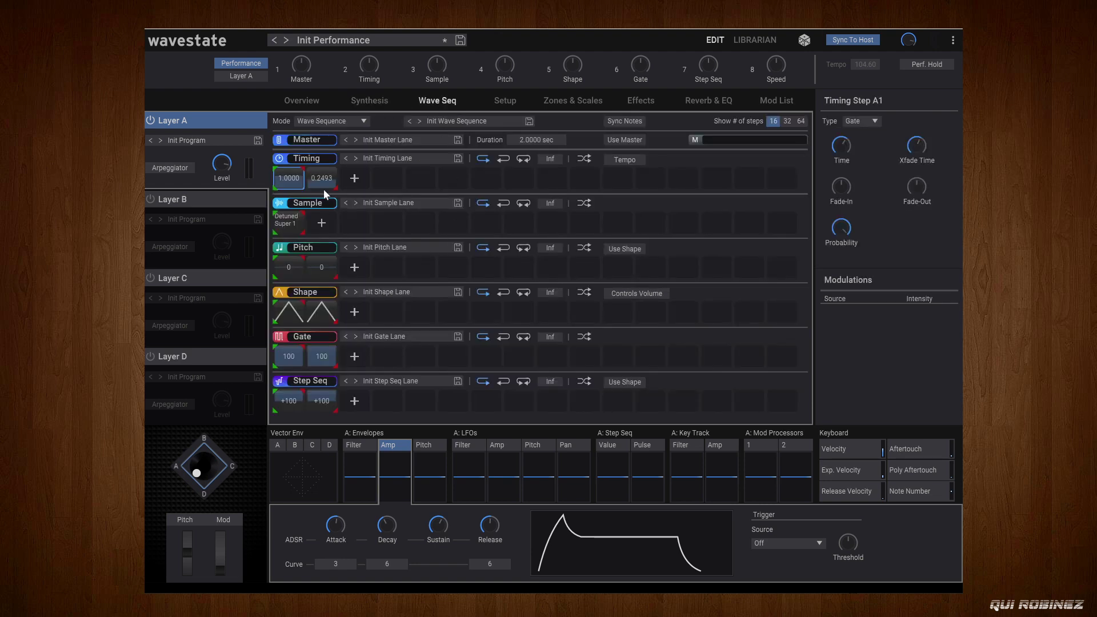
pyautogui.click(292, 228)
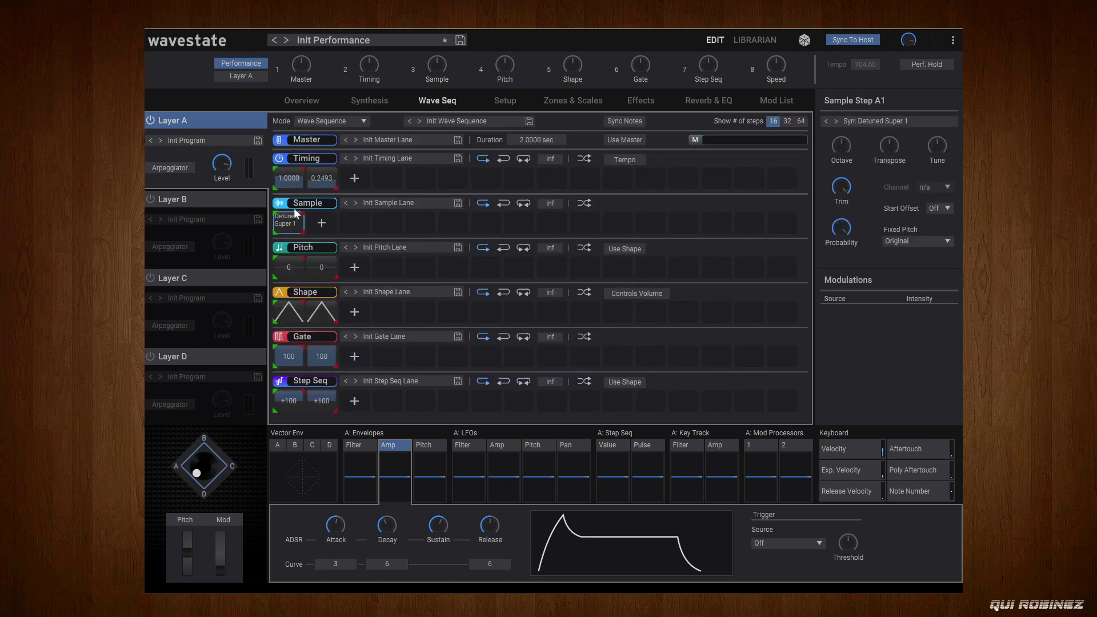
pyautogui.press('Up')
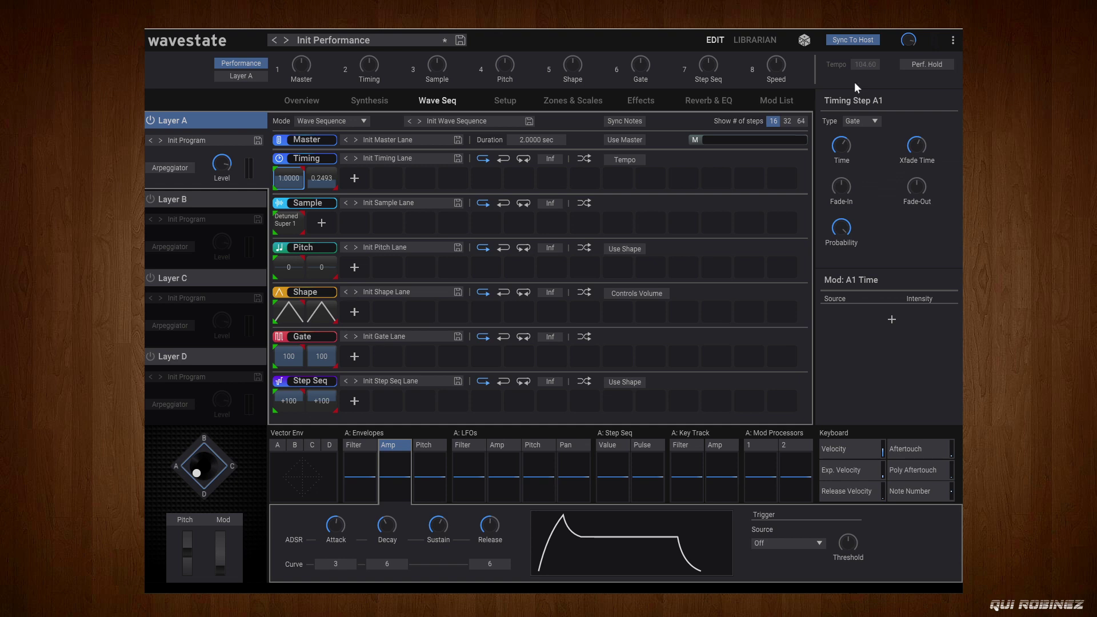
pyautogui.click(861, 120)
pyautogui.click(862, 138)
# - Add three more Detuned Super 1 steps to the sample lane and extend its end step and loop end to the fourth step
pyautogui.click(322, 224)
pyautogui.click(355, 224)
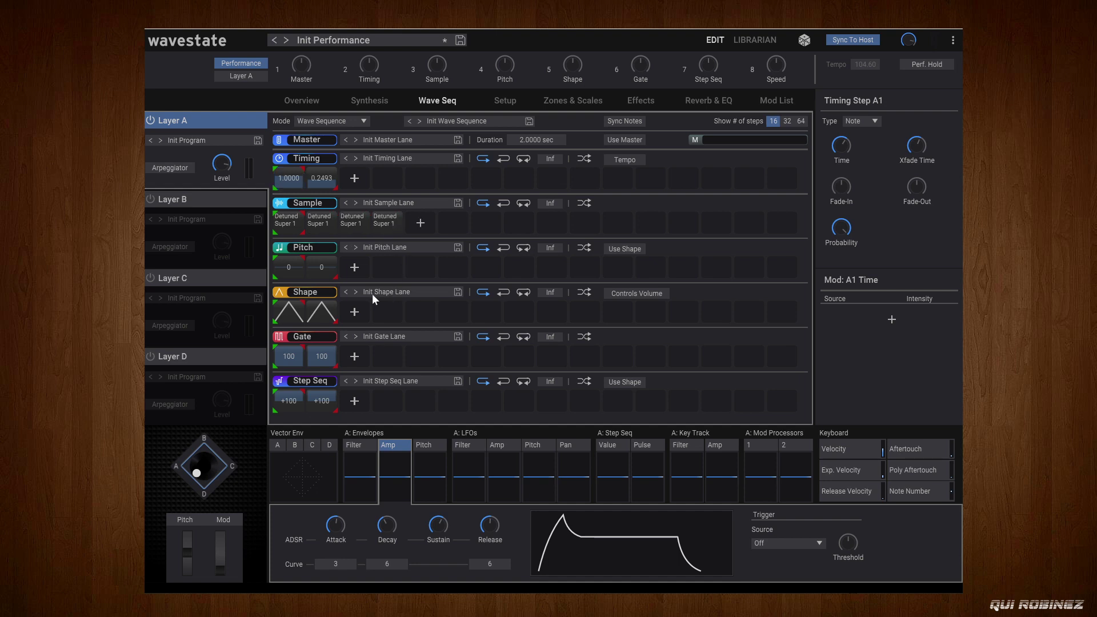
pyautogui.click(284, 207)
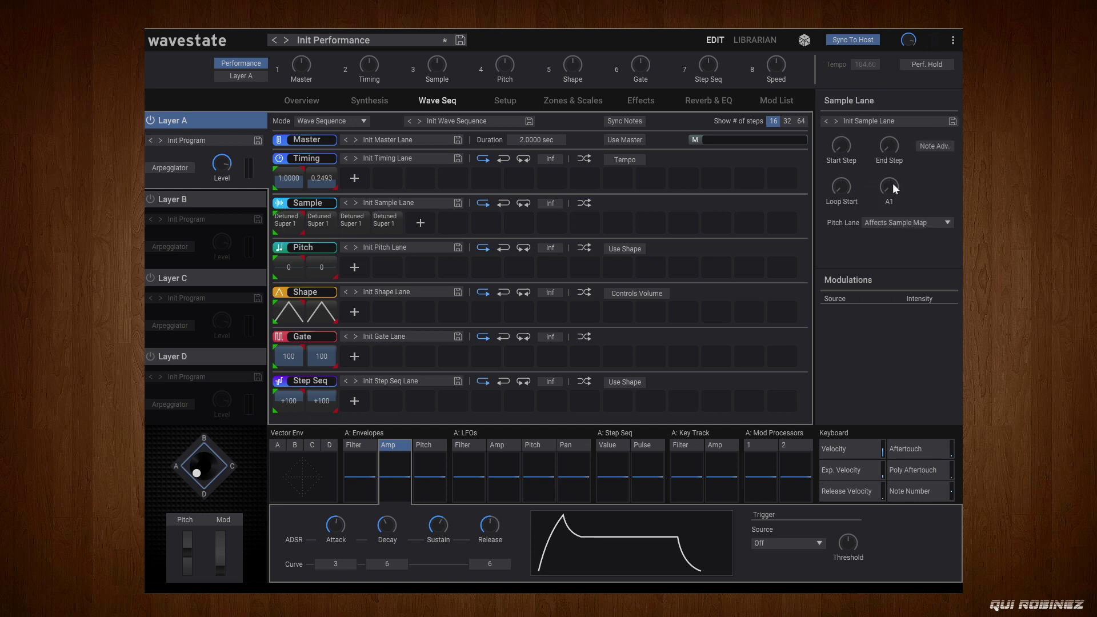
pyautogui.click(891, 148)
pyautogui.moveTo(889, 146); pyautogui.dragTo(903, 153)
pyautogui.click(897, 186)
pyautogui.moveTo(895, 181); pyautogui.dragTo(881, 201)
# - Add two more steps to the timing lane and extend its end step and loop end to the fourth step
pyautogui.click(352, 178)
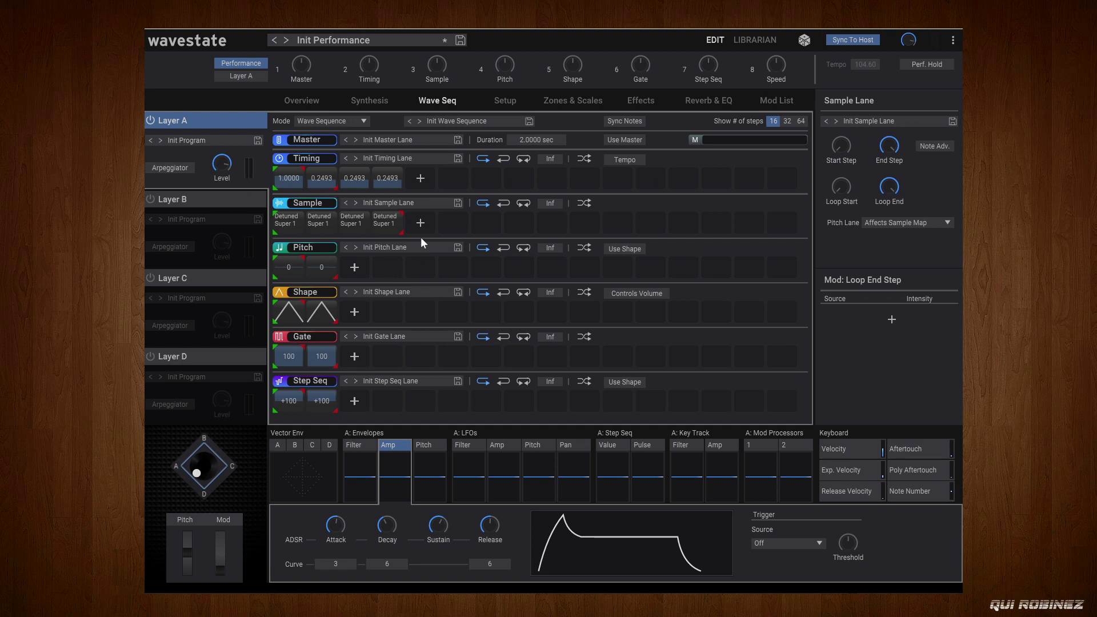
pyautogui.click(301, 167)
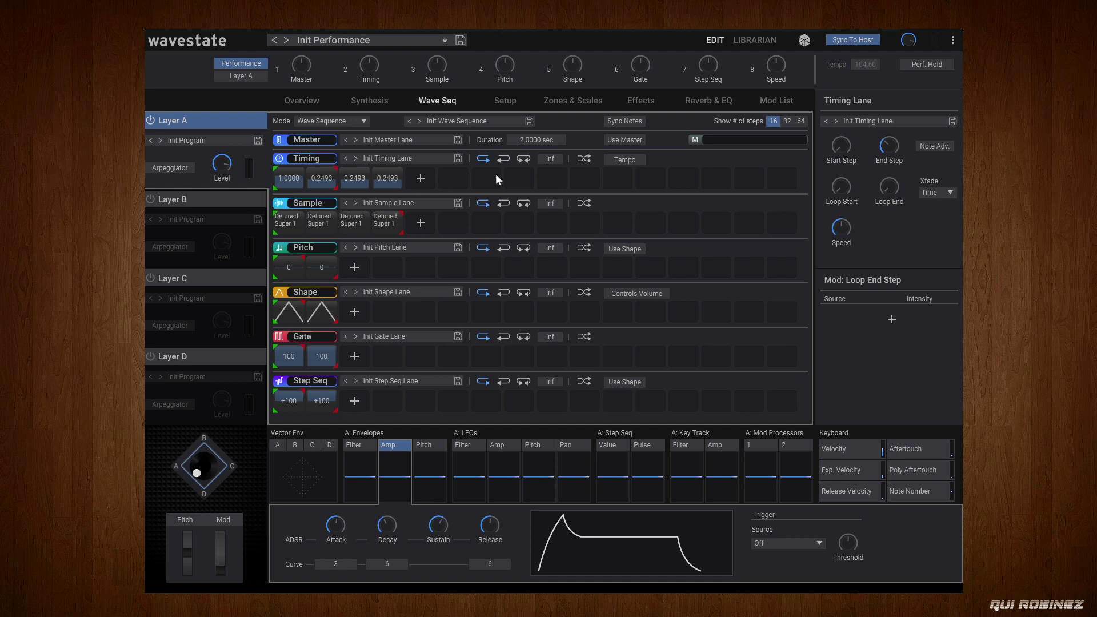
pyautogui.click(880, 146)
pyautogui.click(888, 190)
pyautogui.moveTo(333, 189); pyautogui.dragTo(440, 193)
pyautogui.moveTo(335, 167); pyautogui.dragTo(442, 206)
pyautogui.moveTo(884, 144)
# - Assign Syn: Flug Pad to the first step of the sample lane
pyautogui.click(290, 222)
pyautogui.click(289, 223)
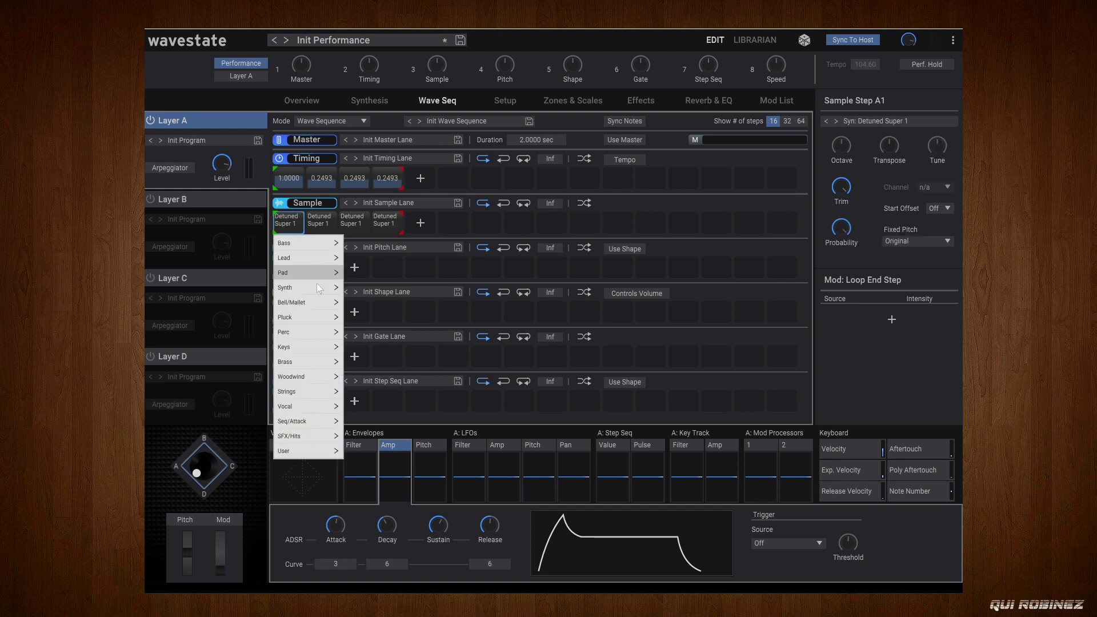
pyautogui.moveTo(317, 284)
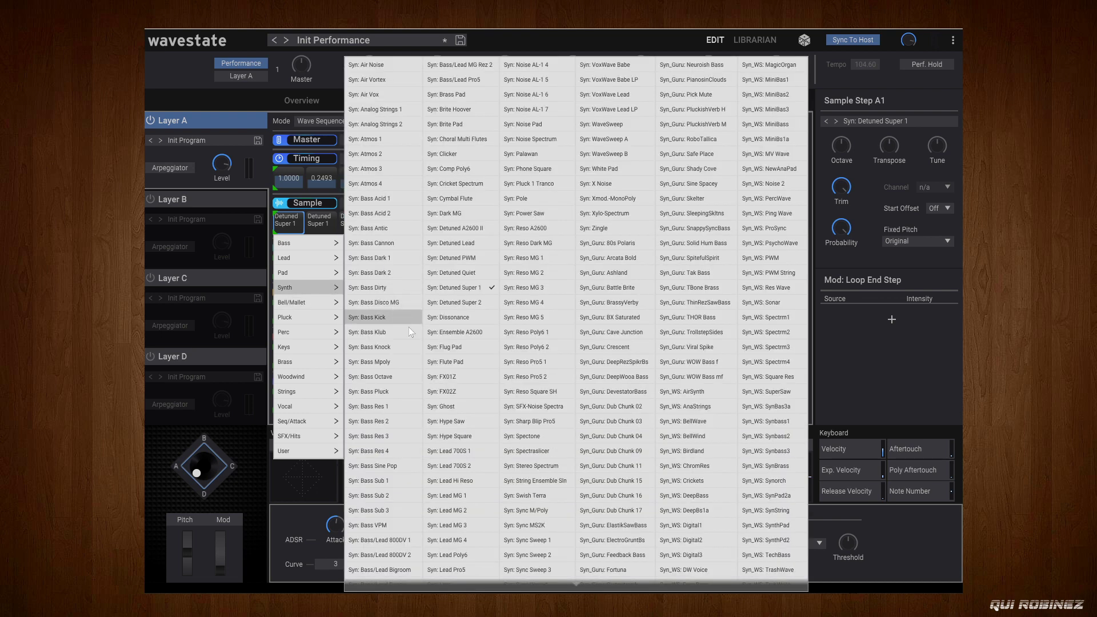
pyautogui.click(478, 348)
# - Assign Syn_Guru: PluckishVerb H to the second step of the sample lane
pyautogui.click(329, 222)
pyautogui.click(322, 217)
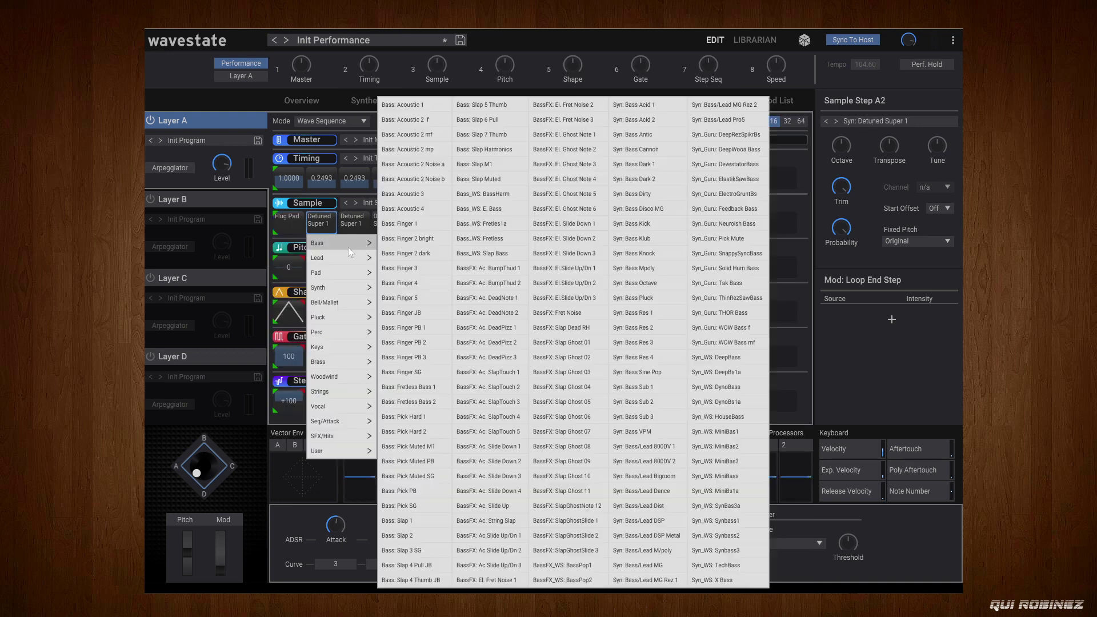
pyautogui.moveTo(348, 288)
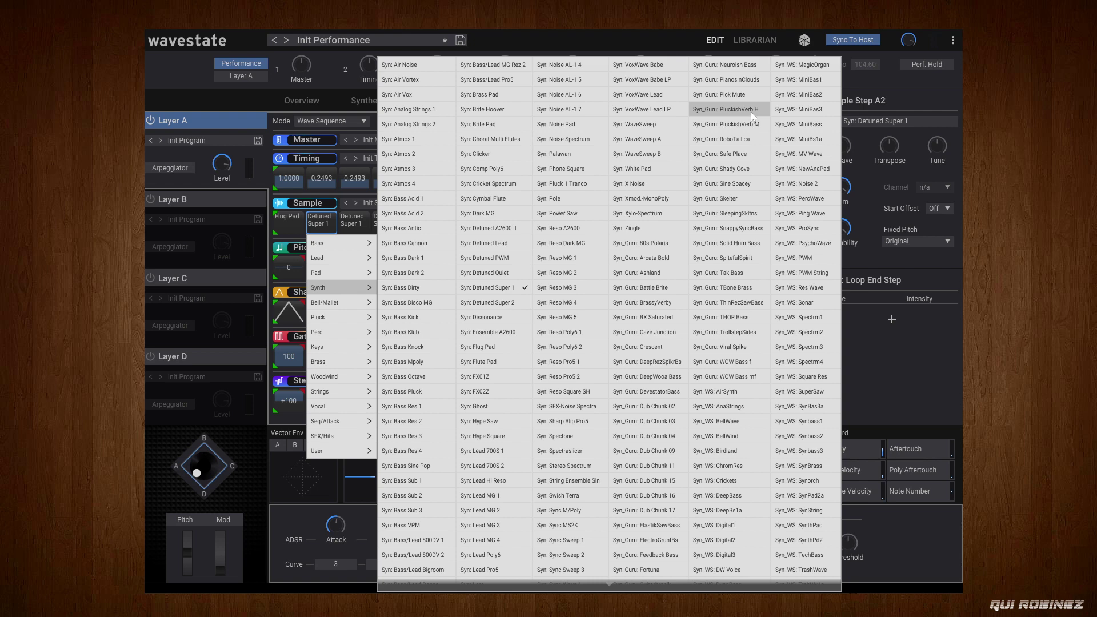
pyautogui.click(726, 109)
# - Assign Syn: Atmos 4 to the third step of the sample lane
pyautogui.click(349, 221)
pyautogui.click(350, 222)
pyautogui.moveTo(376, 285)
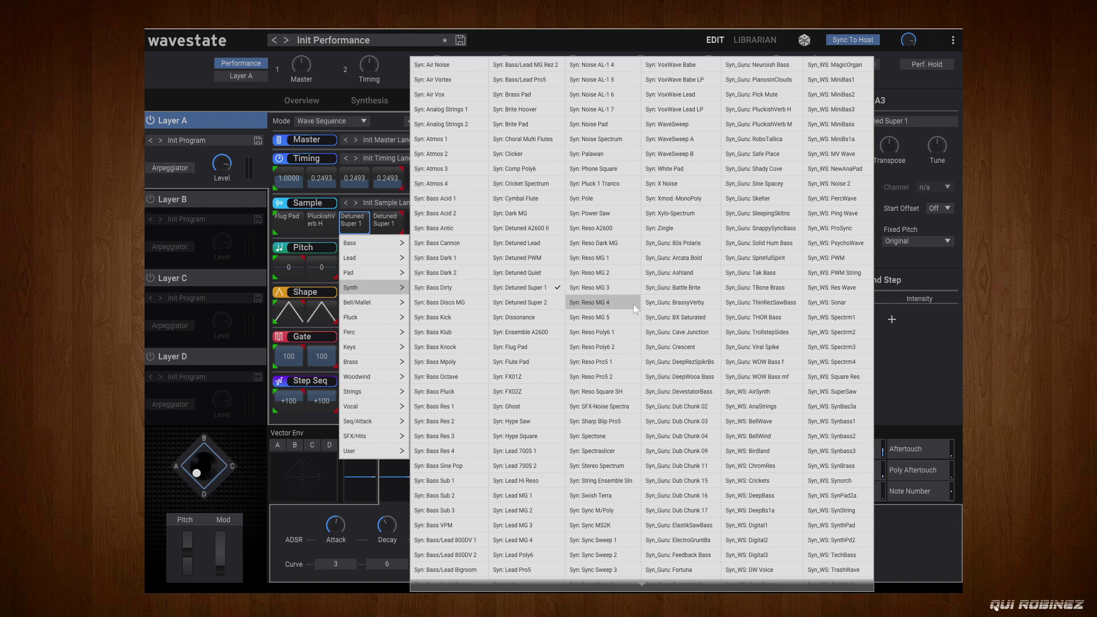
pyautogui.click(453, 182)
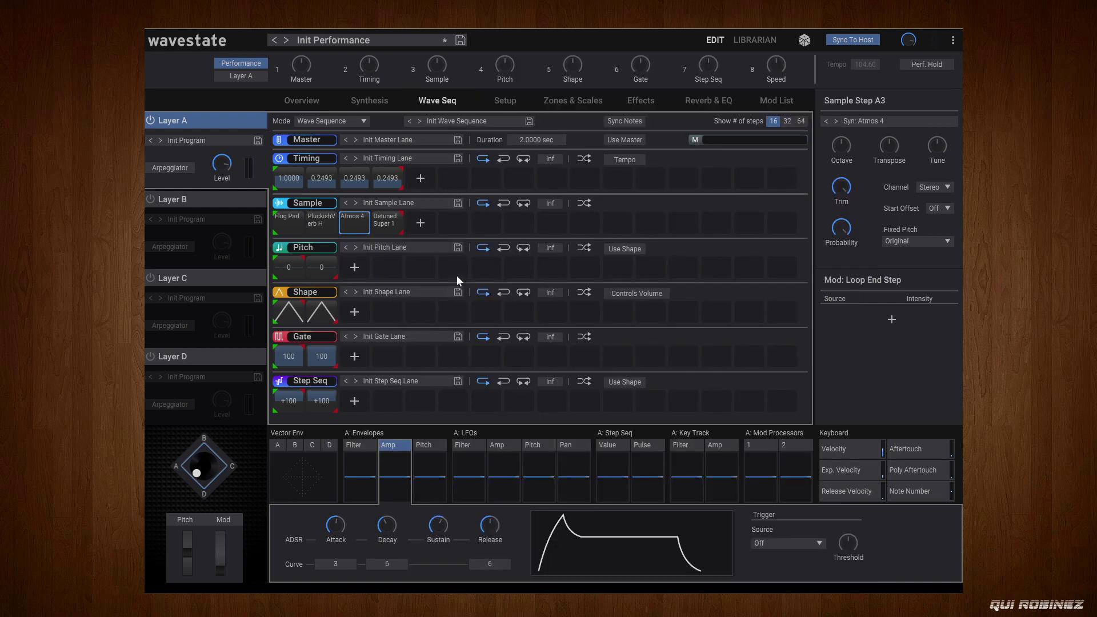
# - Assign Syn_Guru: PluckishVerb H to the fourth step of the sample lane
pyautogui.click(389, 222)
pyautogui.moveTo(412, 287)
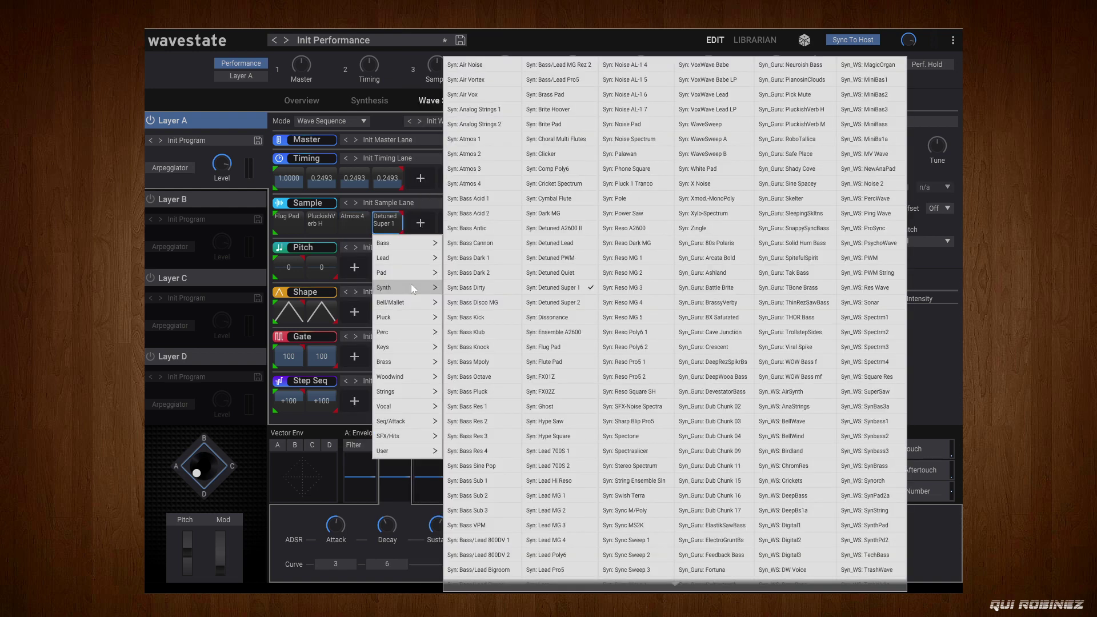
pyautogui.click(795, 114)
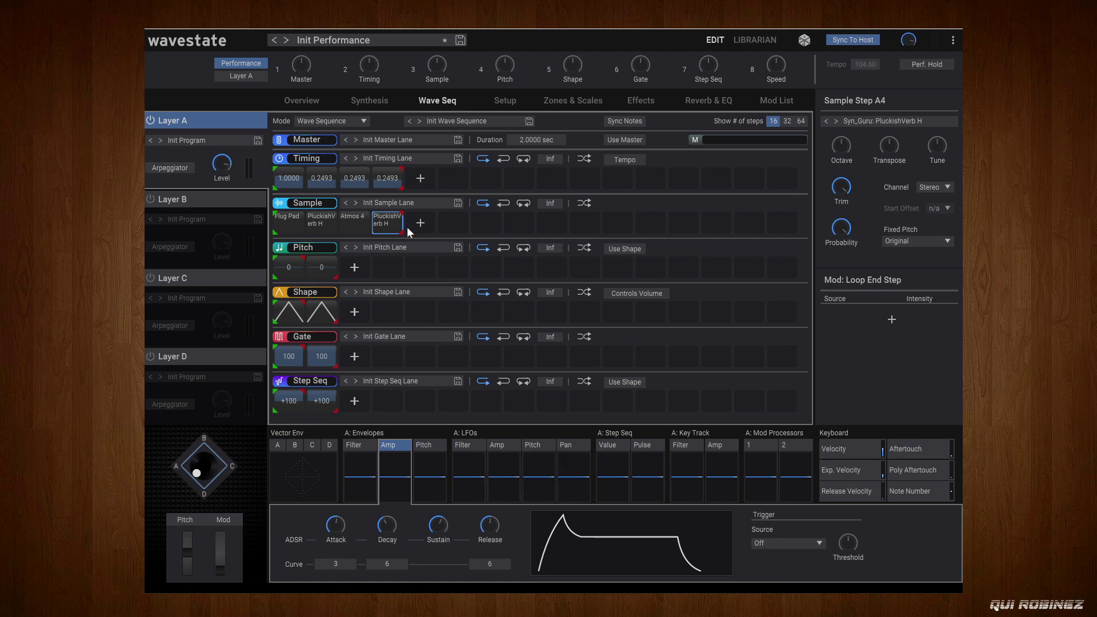
# - Lengthen the four timing steps to 1.6760, 5.7720, 2.7840 and 7.7640 seconds
pyautogui.moveTo(296, 179); pyautogui.dragTo(298, 167)
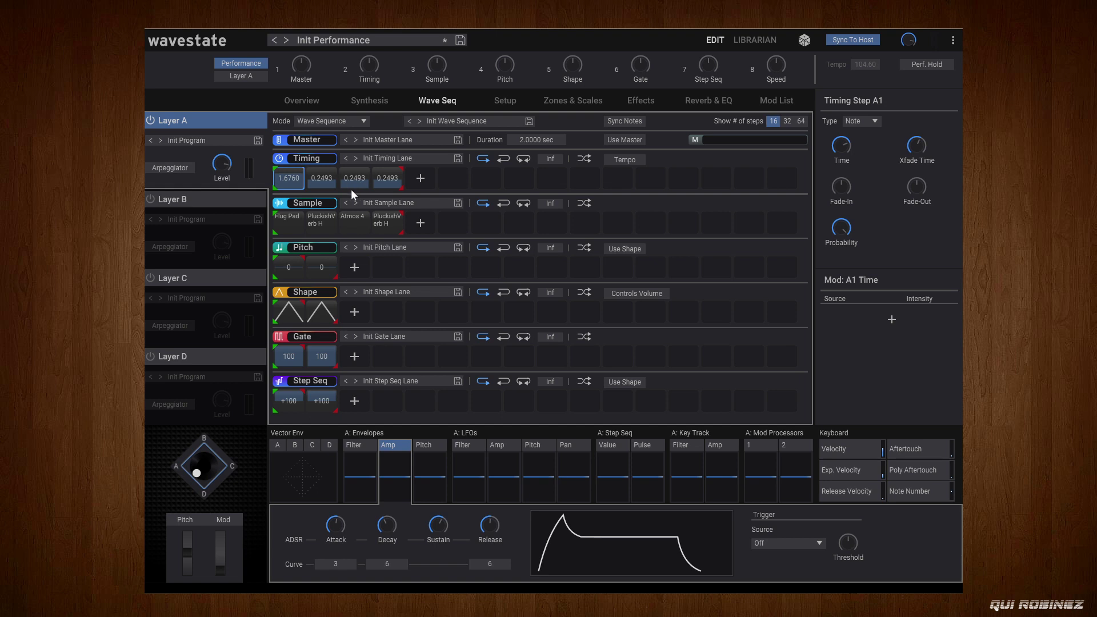
pyautogui.click(324, 180)
pyautogui.moveTo(326, 149); pyautogui.dragTo(323, 105)
pyautogui.moveTo(356, 177); pyautogui.dragTo(358, 114)
pyautogui.moveTo(393, 177); pyautogui.dragTo(392, 94)
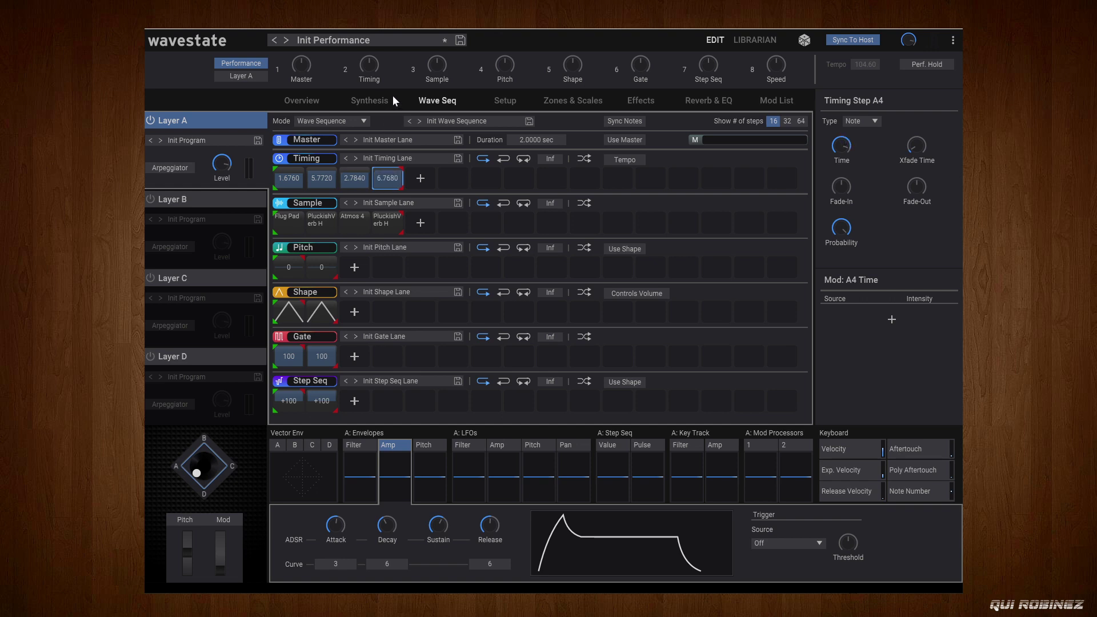
pyautogui.moveTo(394, 182); pyautogui.dragTo(393, 171)
# - Raise the crossfade time of all four timing steps, using 3.3373 sec on the first and 2.1920 sec on the third
pyautogui.click(288, 176)
pyautogui.click(911, 148)
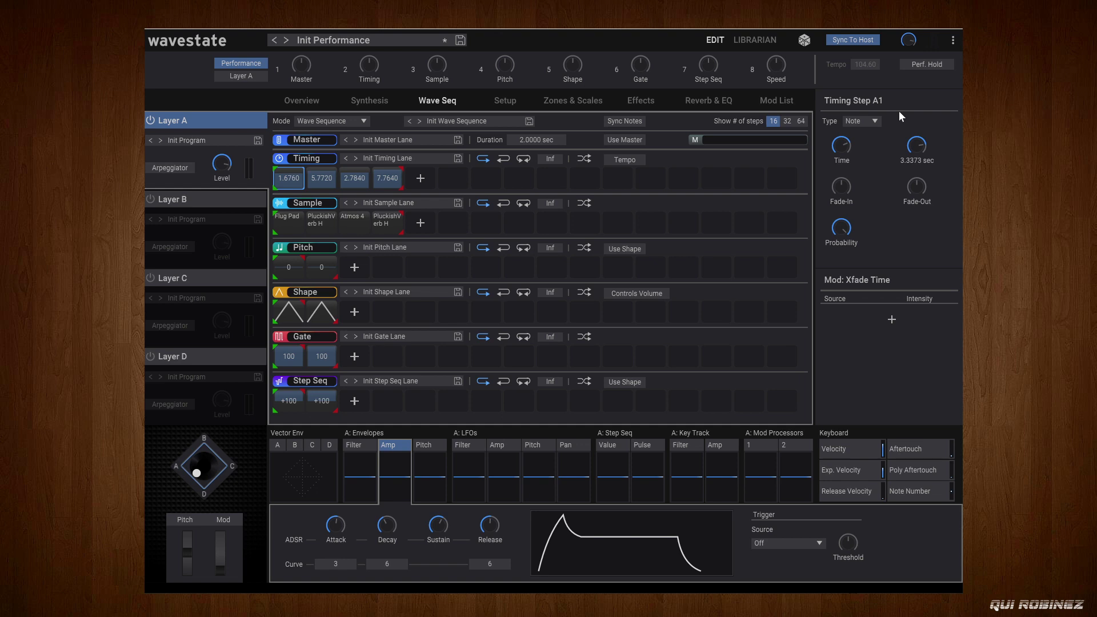
pyautogui.click(322, 181)
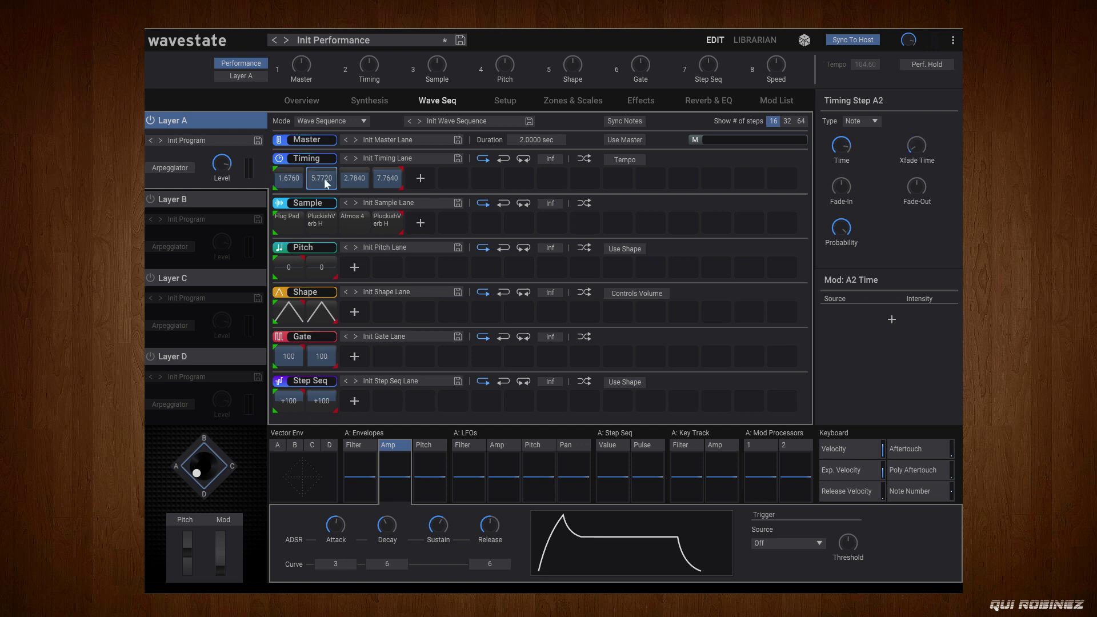
pyautogui.moveTo(912, 147); pyautogui.dragTo(897, 28)
pyautogui.click(355, 177)
pyautogui.moveTo(918, 150); pyautogui.dragTo(888, 27)
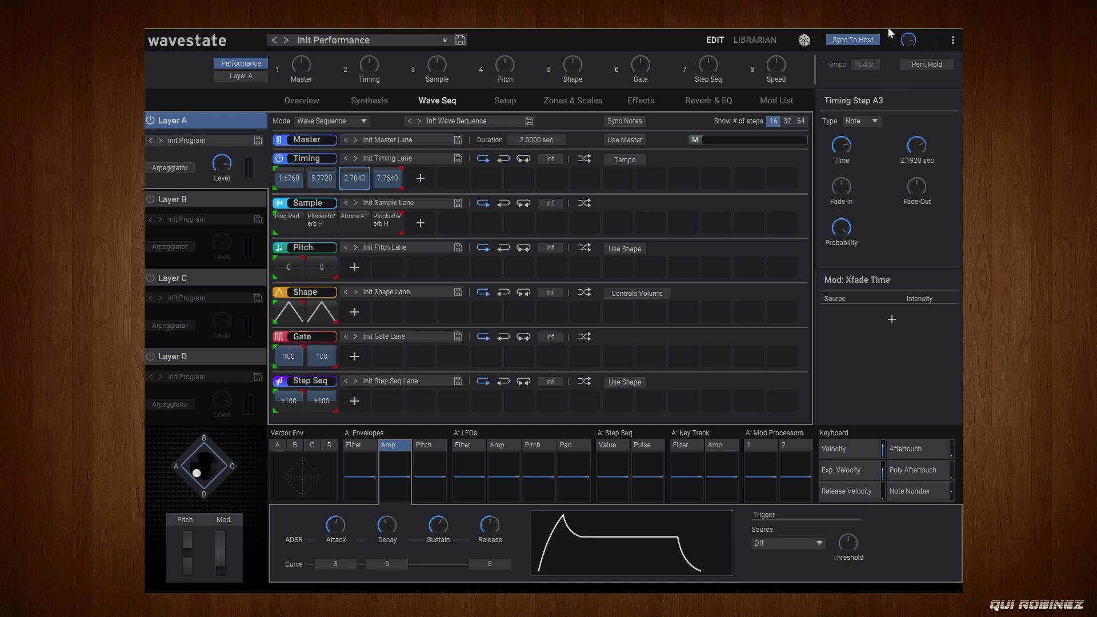
pyautogui.click(387, 177)
pyautogui.moveTo(924, 144); pyautogui.dragTo(877, 28)
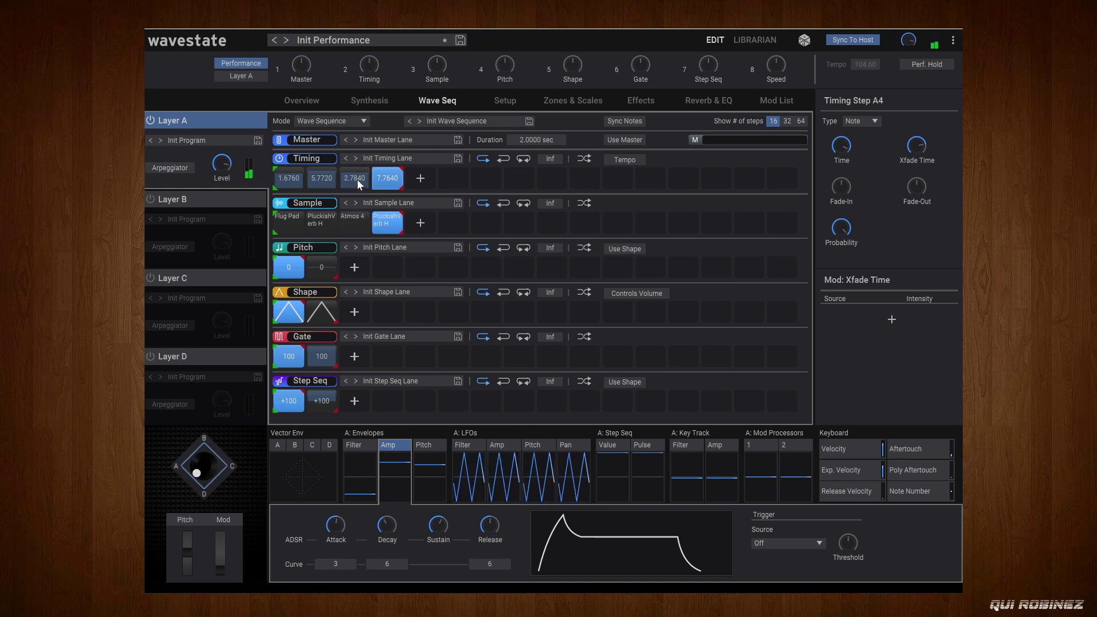
# - Set the third timing step to 2.5627 seconds and readjust the fourth timing step's crossfade time
pyautogui.moveTo(358, 184); pyautogui.dragTo(365, 173)
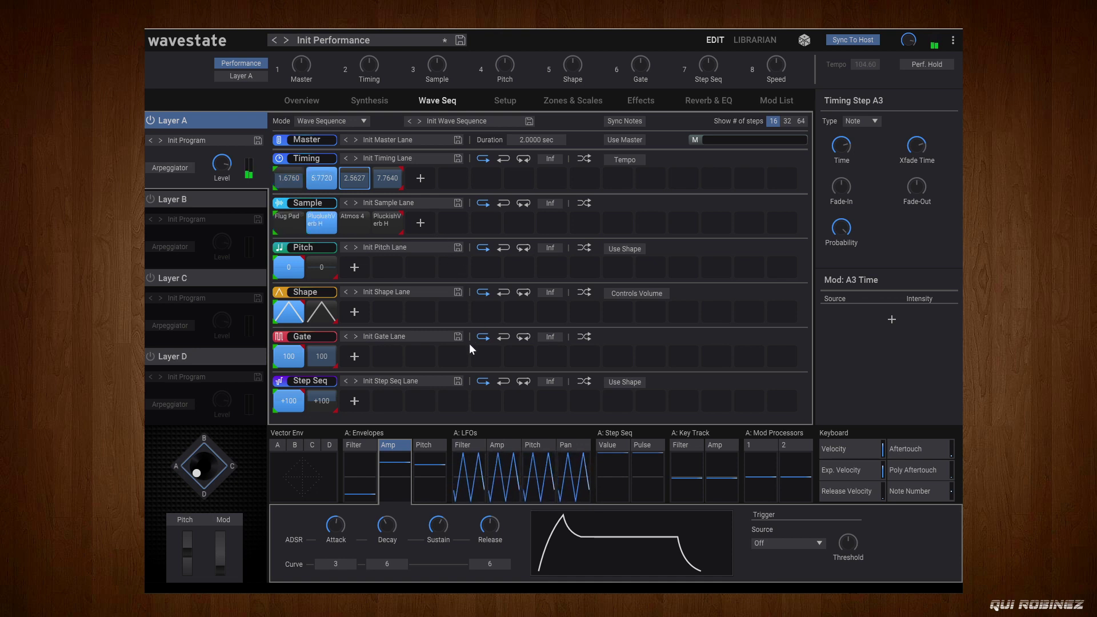
pyautogui.click(380, 171)
pyautogui.moveTo(913, 145)
pyautogui.click(913, 145)
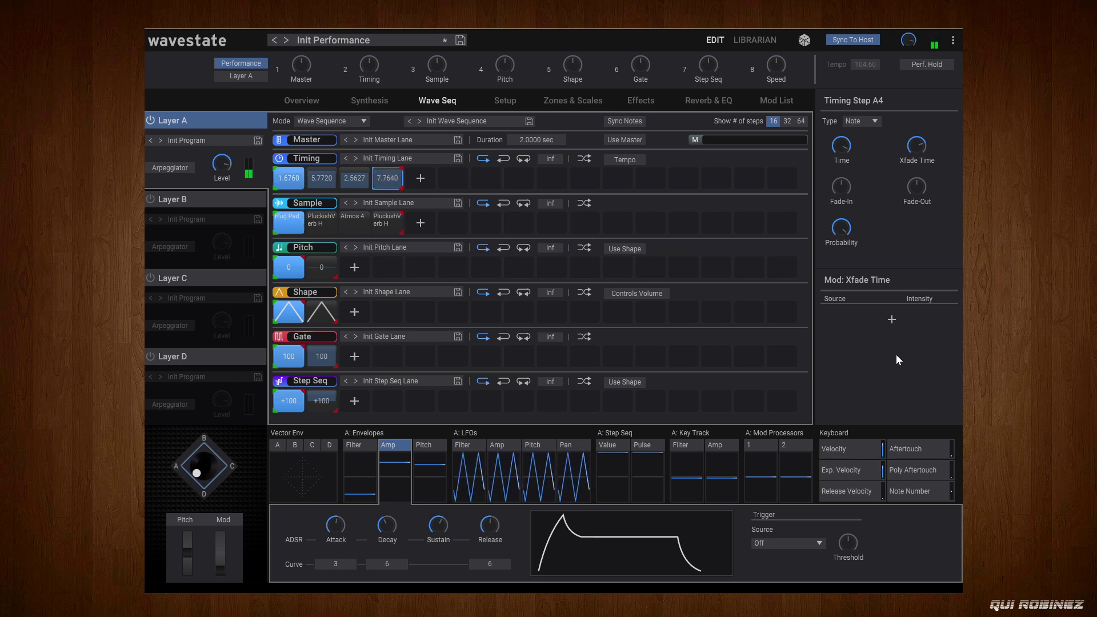
# - Set the fourth timing step's type to Gate
pyautogui.click(388, 178)
pyautogui.click(855, 121)
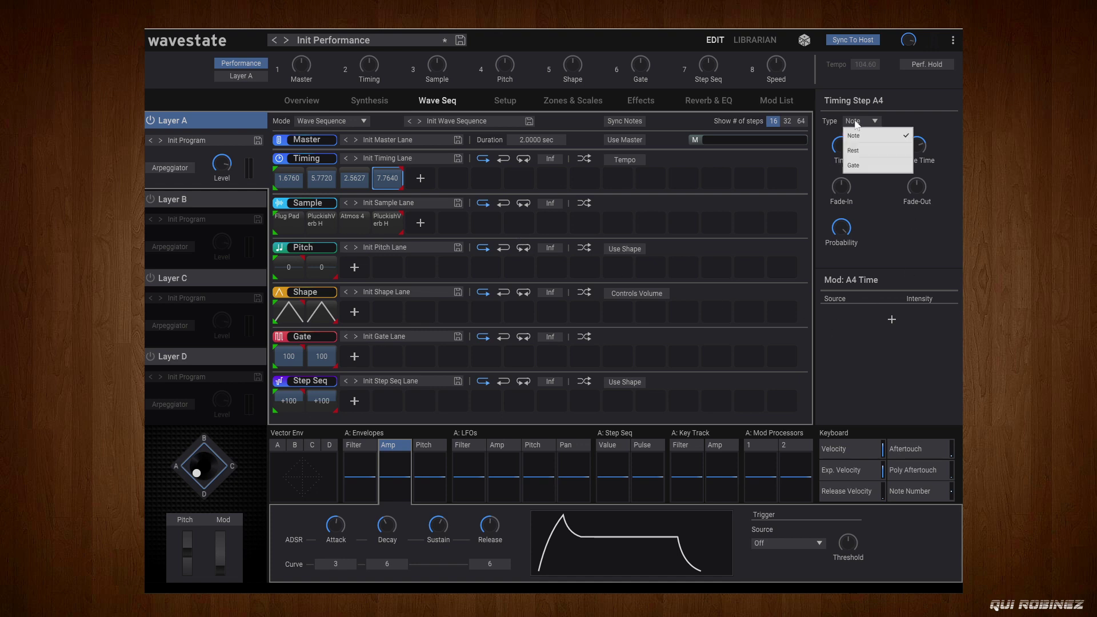
pyautogui.click(888, 166)
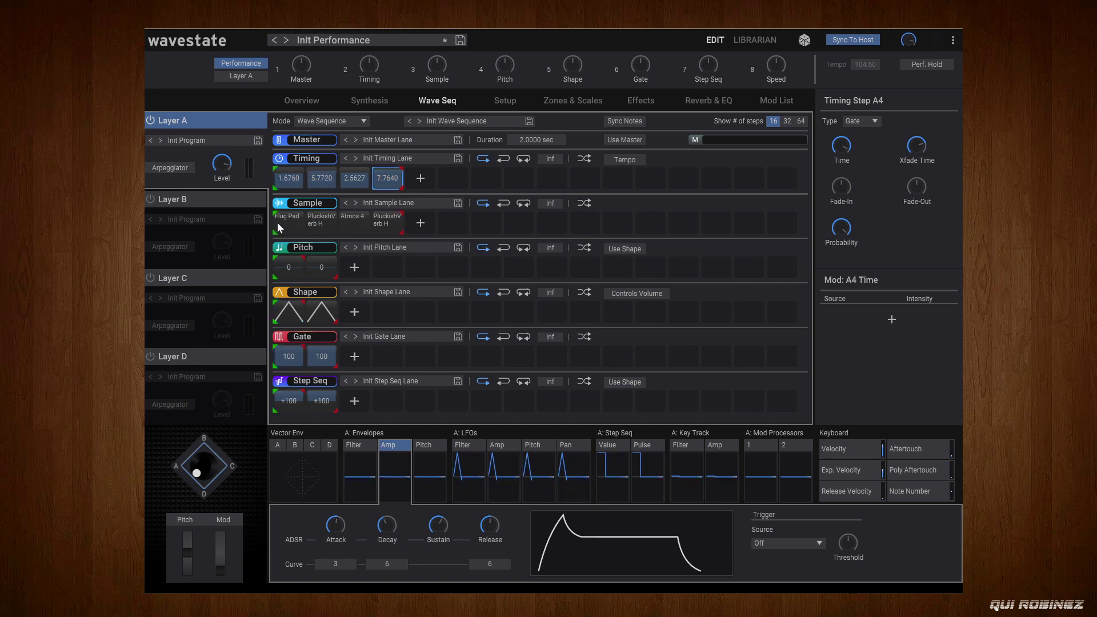
# - Extend the pitch lane to four looping steps and transpose its fourth step by +12
pyautogui.click(354, 267)
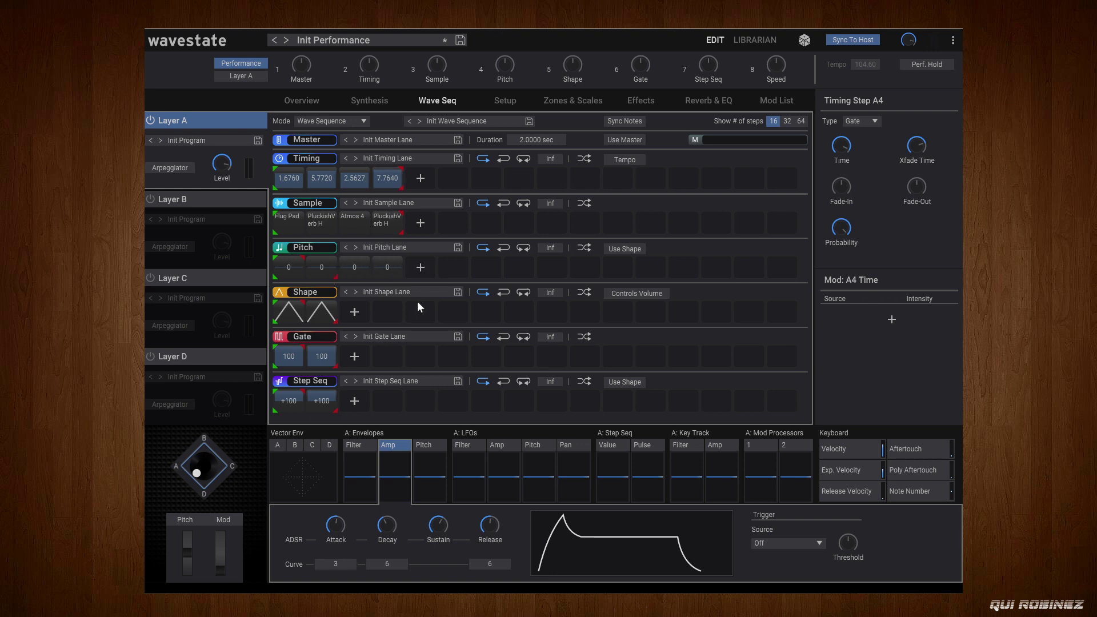
pyautogui.click(344, 279)
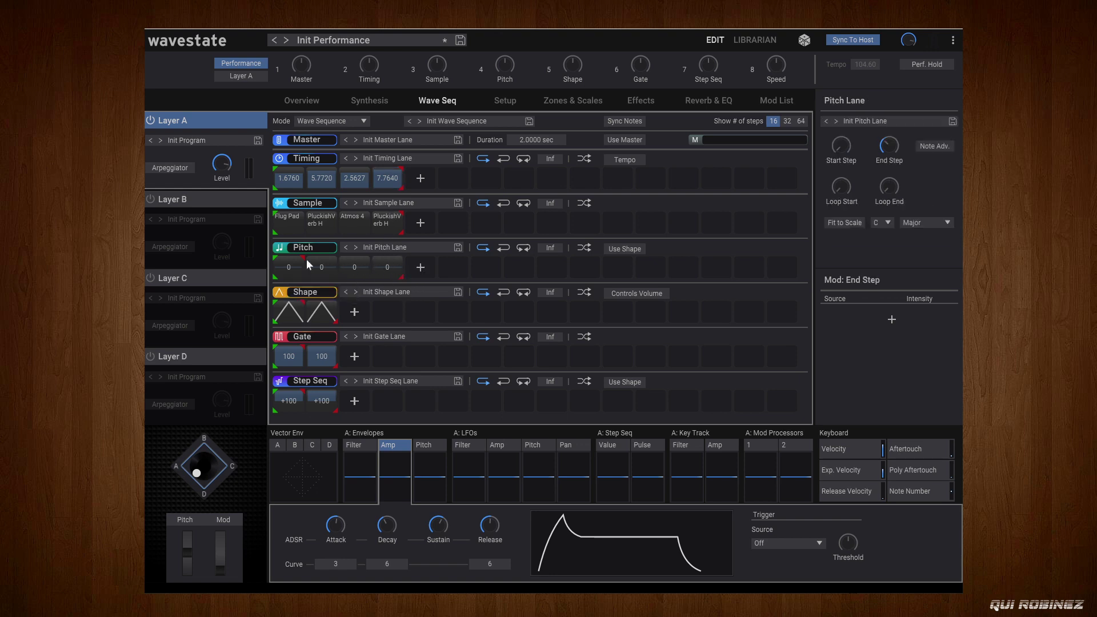
pyautogui.moveTo(303, 258); pyautogui.dragTo(423, 263)
pyautogui.click(390, 262)
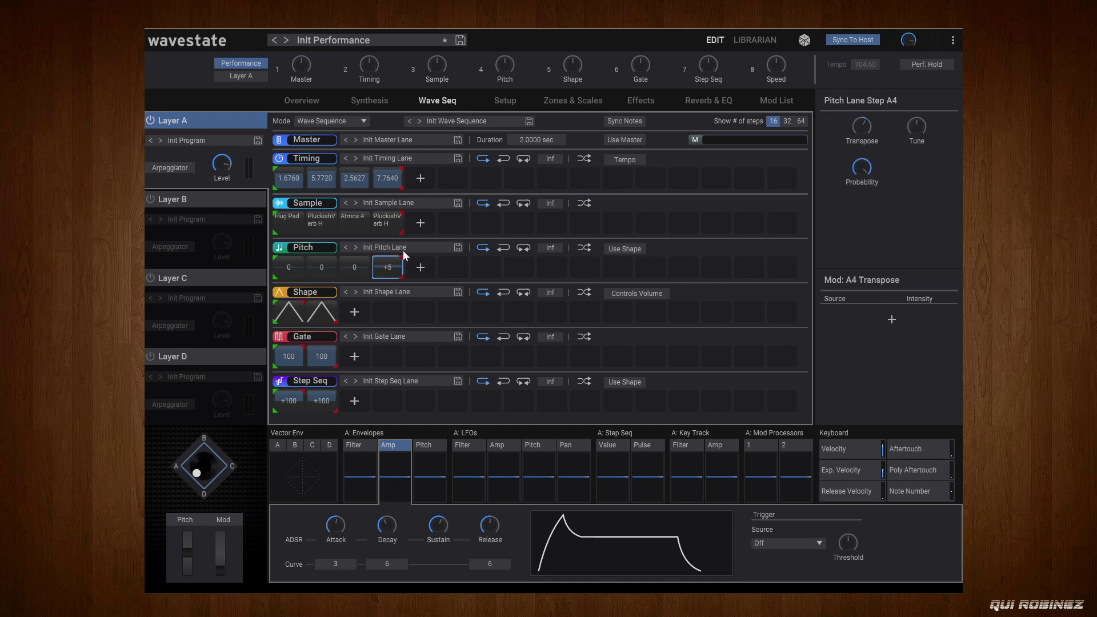
pyautogui.moveTo(407, 228); pyautogui.dragTo(382, 219)
# - Enable the master reverb and load the QR Ambient Cirrus Verb preset into it
pyautogui.click(701, 103)
pyautogui.click(278, 120)
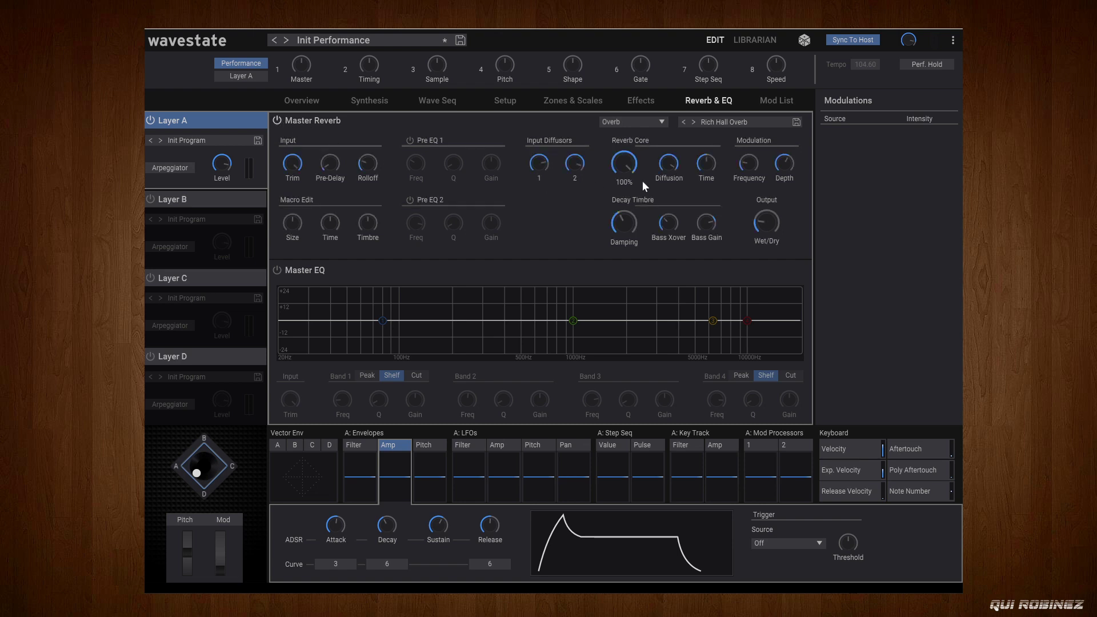
pyautogui.click(750, 121)
pyautogui.click(611, 451)
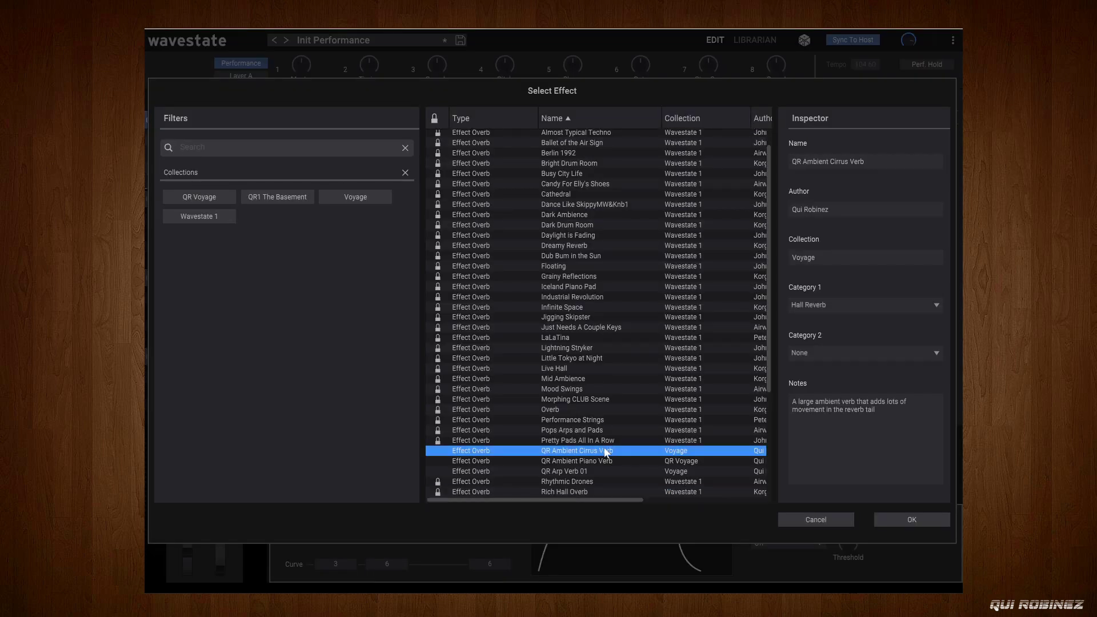
pyautogui.doubleClick(606, 451)
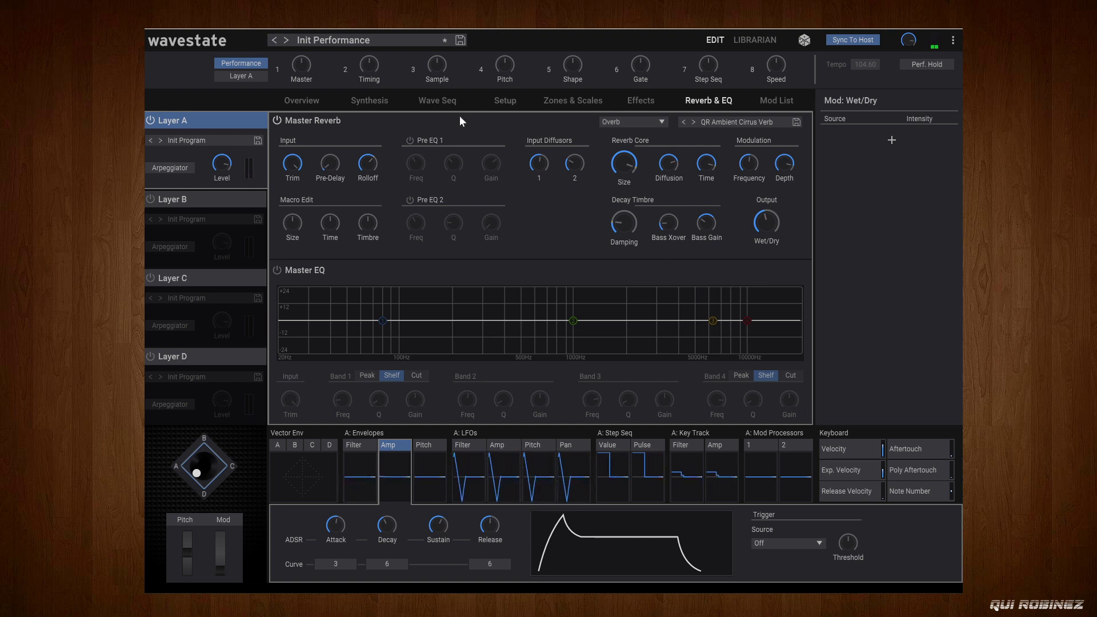
# - Return to the wave sequence and adjust the trim of the third sample step, Atmos 4
pyautogui.click(366, 102)
pyautogui.click(443, 100)
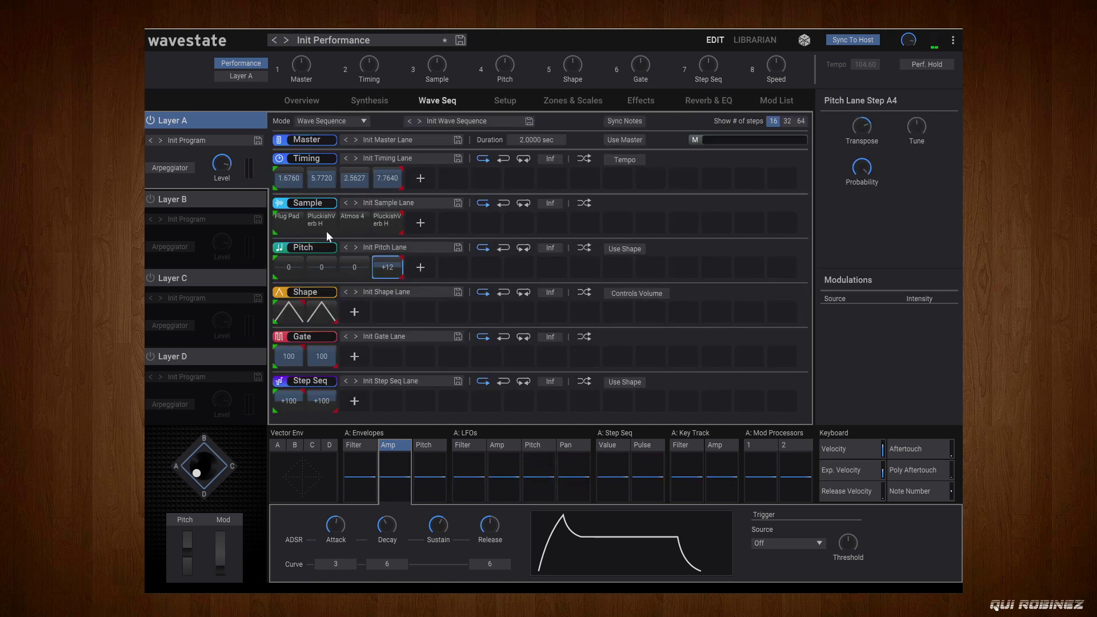
pyautogui.click(354, 225)
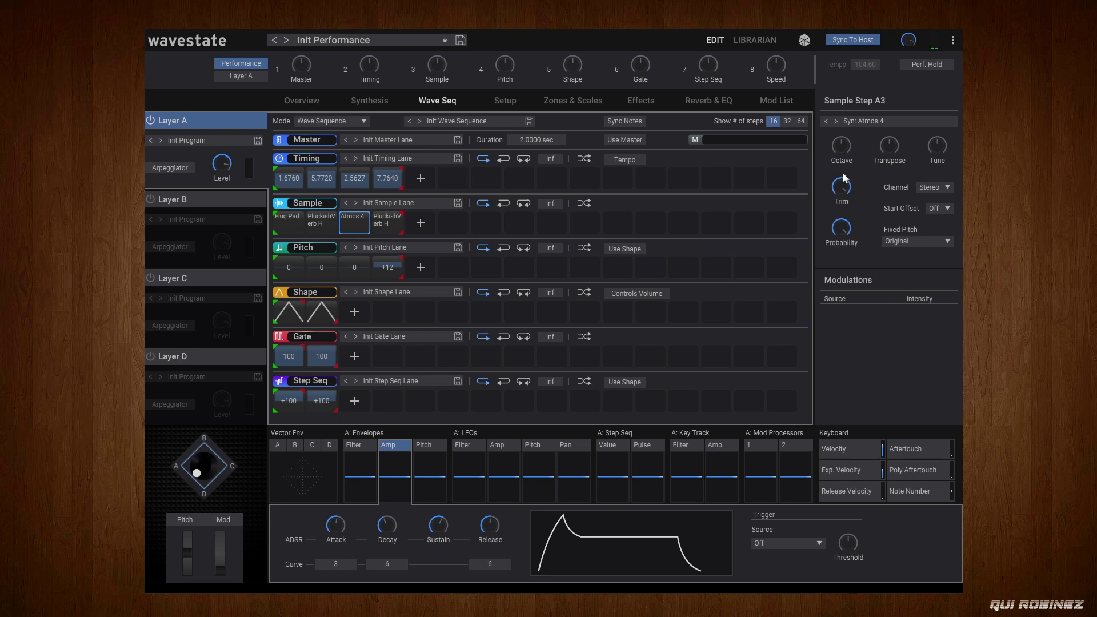
pyautogui.click(832, 189)
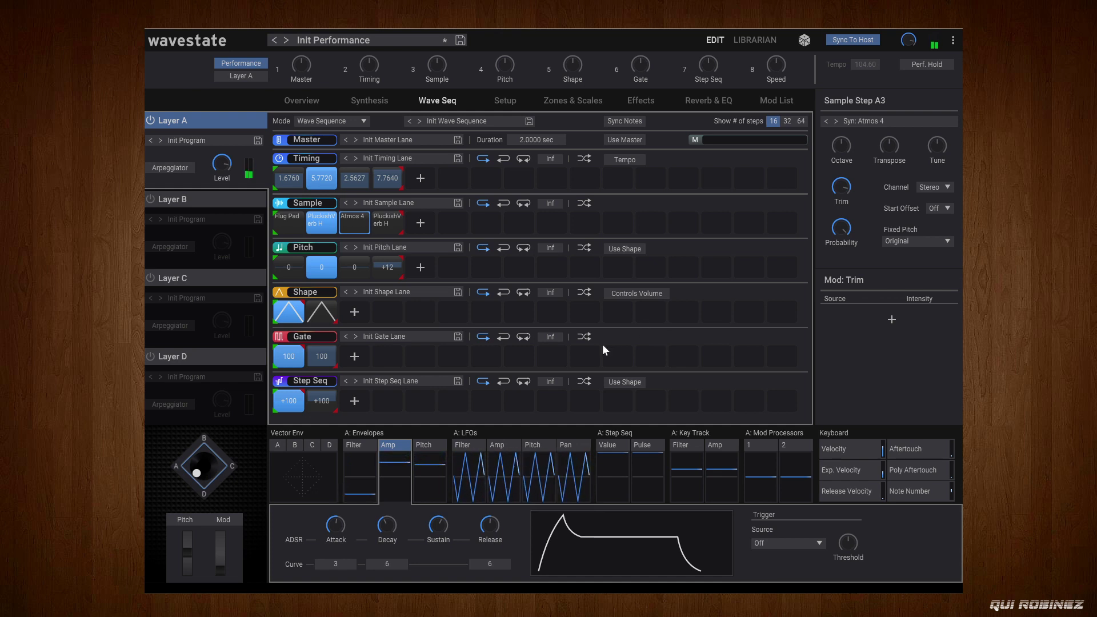
# - Enable Layer B and delete the second step, Saw Chroma, from its sample lane
pyautogui.moveTo(503, 519)
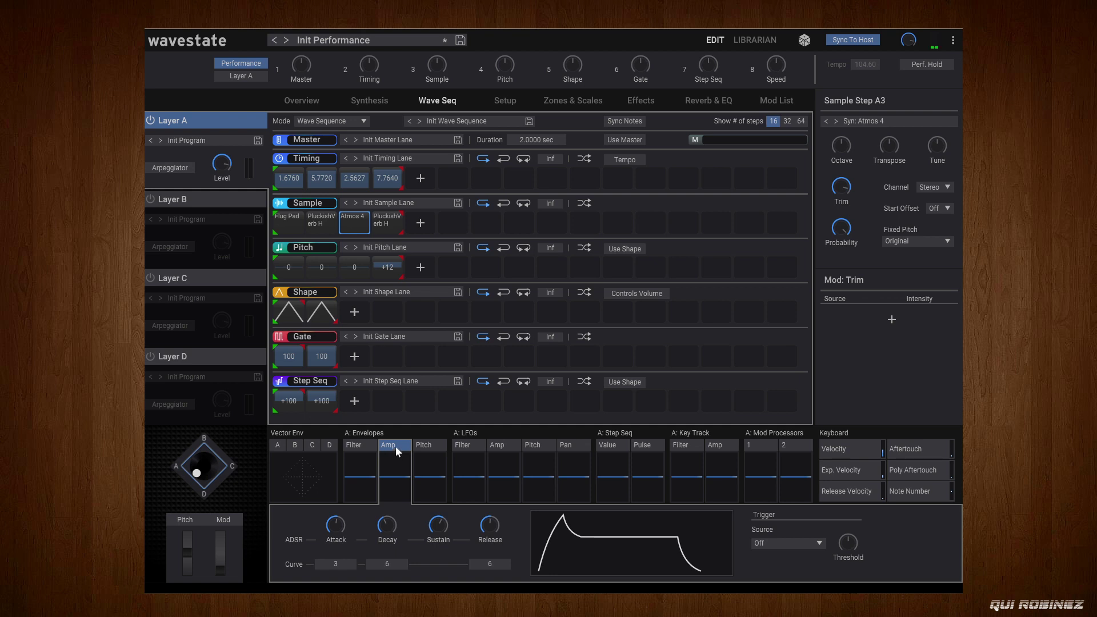
pyautogui.click(155, 198)
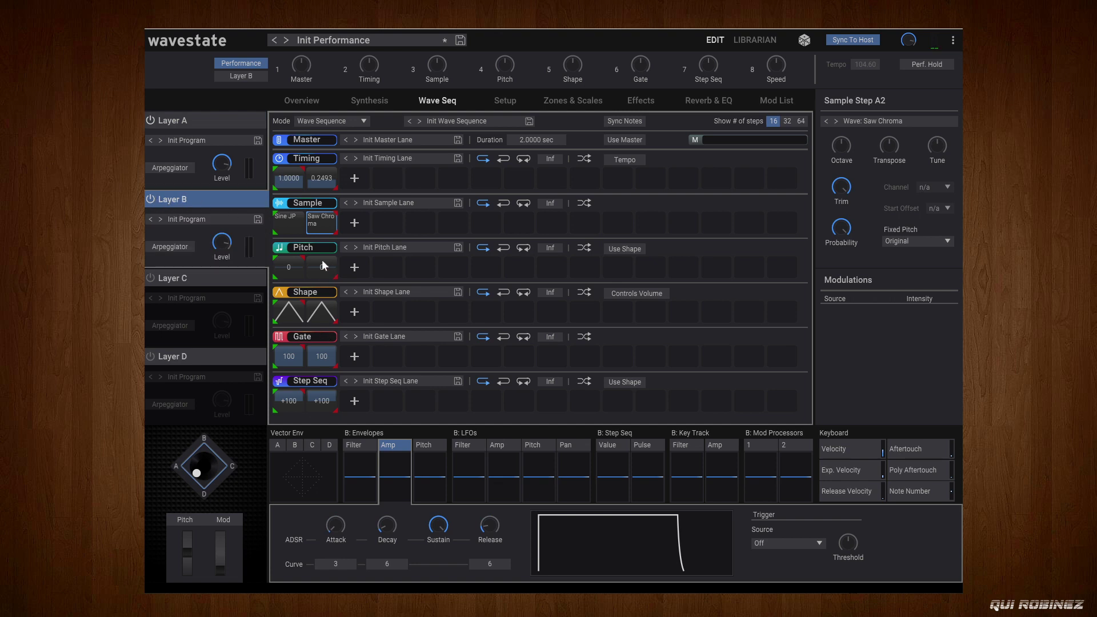
pyautogui.rightClick(308, 224)
pyautogui.click(337, 225)
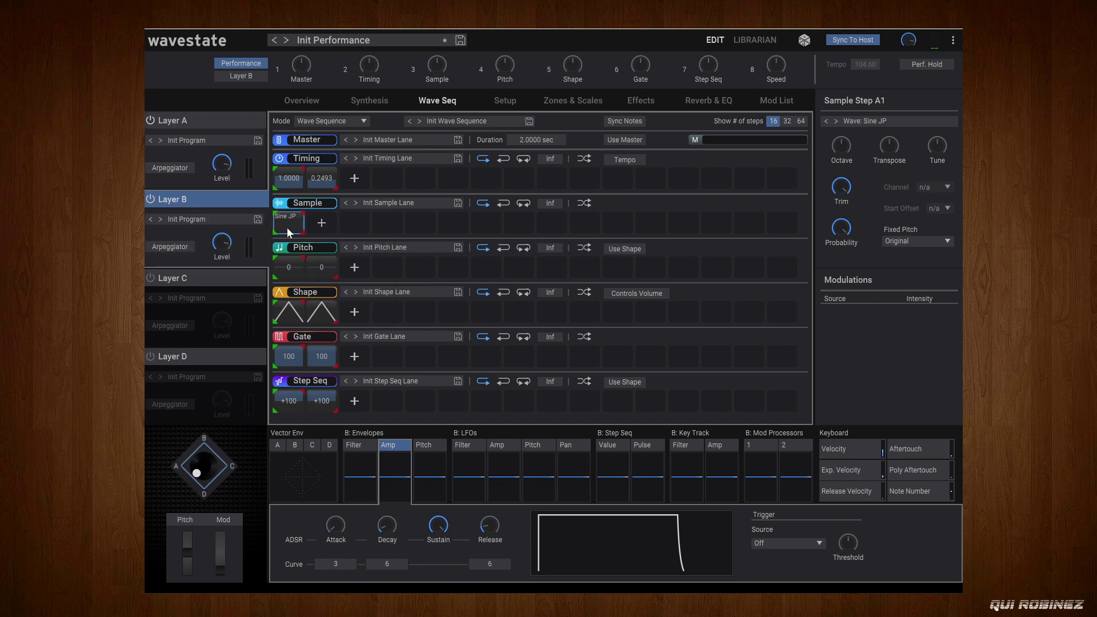
# - Open the type options of Layer B's first timing step, and assign E.Piano: Suit Bright f to its remaining sample step
pyautogui.click(290, 178)
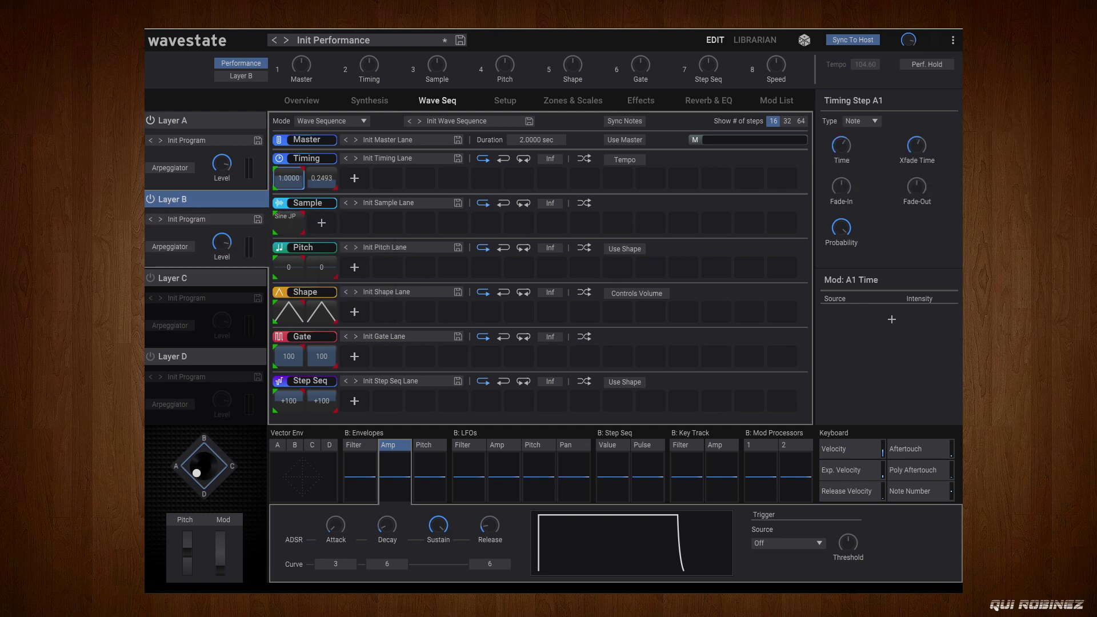
pyautogui.click(874, 123)
pyautogui.click(291, 220)
pyautogui.click(291, 221)
pyautogui.moveTo(297, 263)
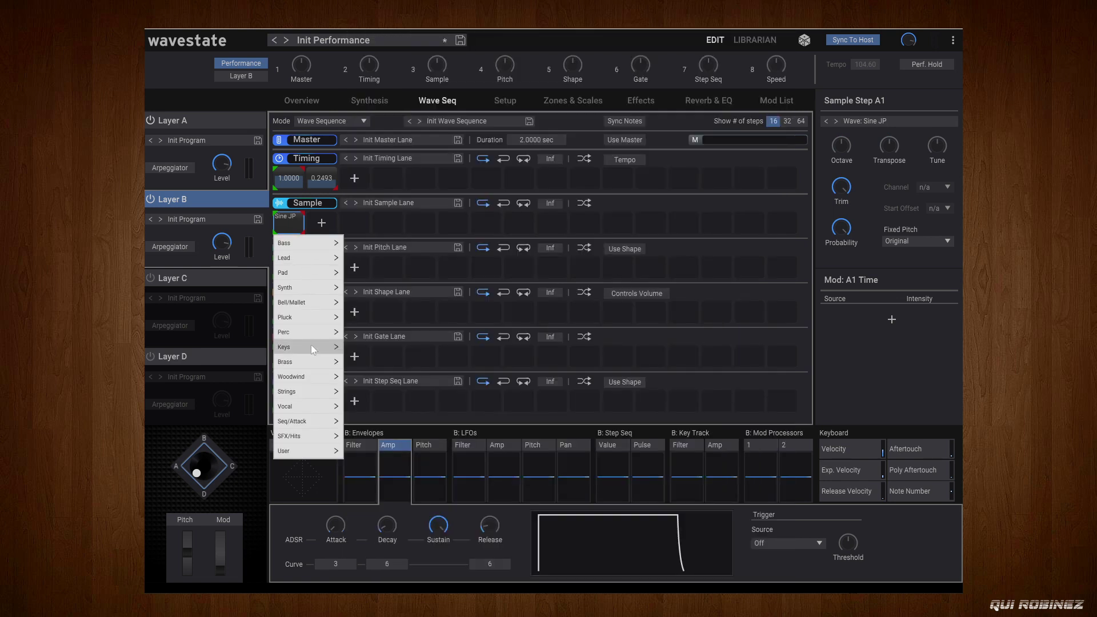
pyautogui.moveTo(311, 346)
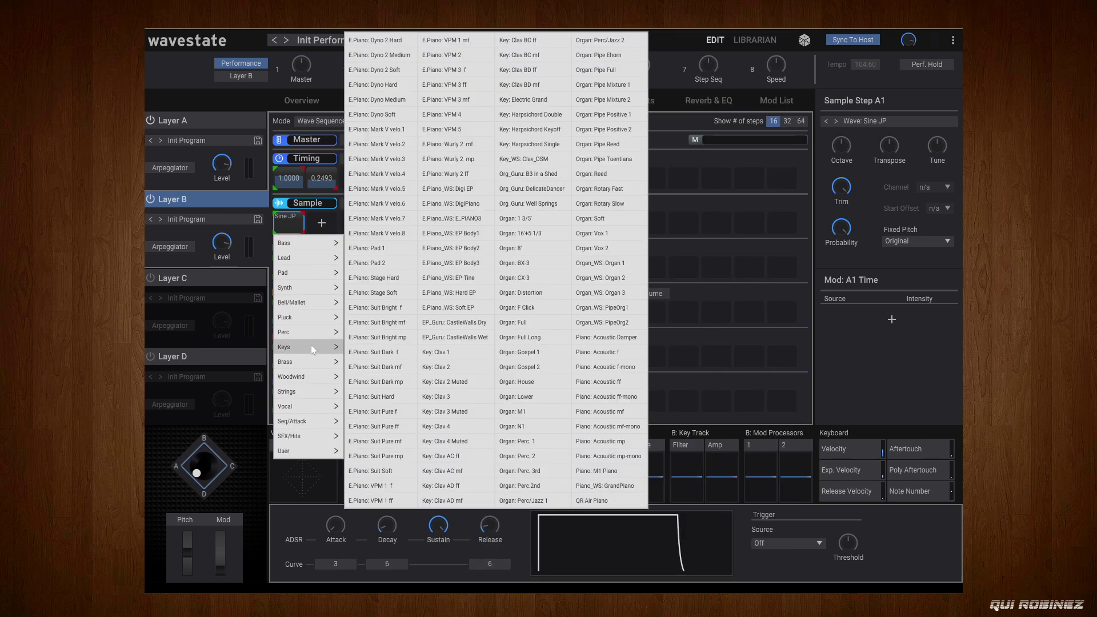
pyautogui.click(403, 310)
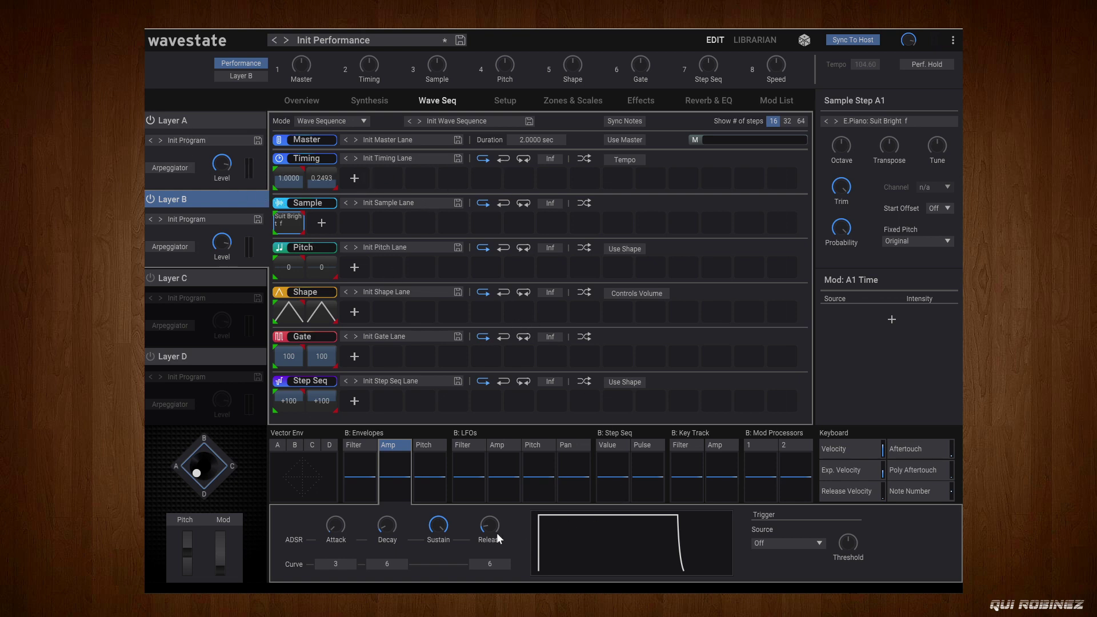
# - Shape Layer B's amp envelope with zero sustain and a longer decay, and switch Layer A off
pyautogui.moveTo(435, 524); pyautogui.dragTo(454, 585)
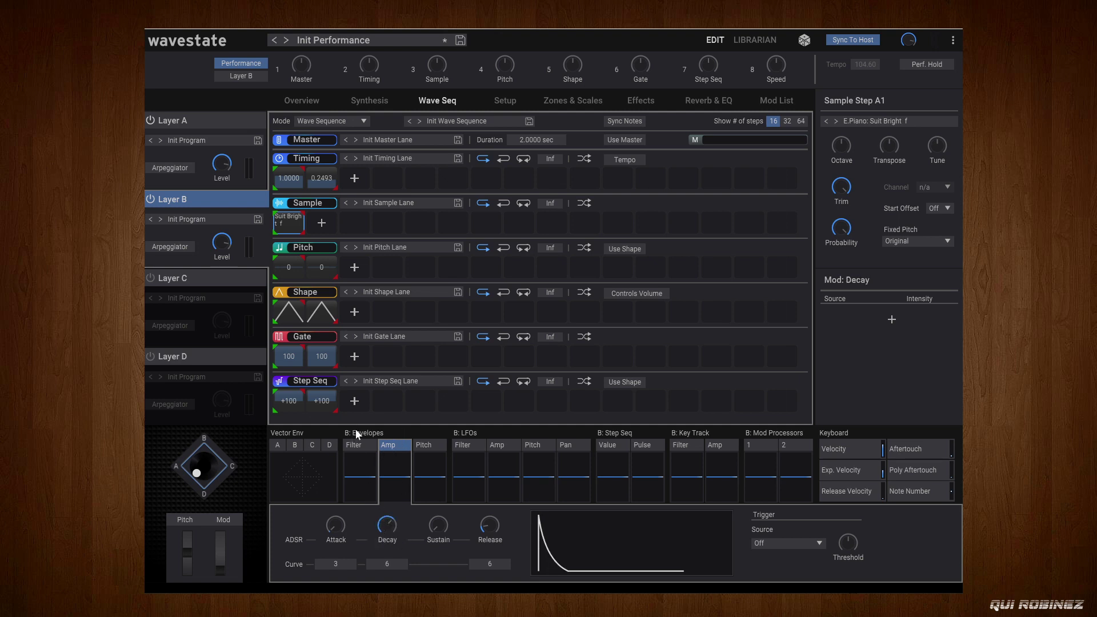
pyautogui.click(150, 121)
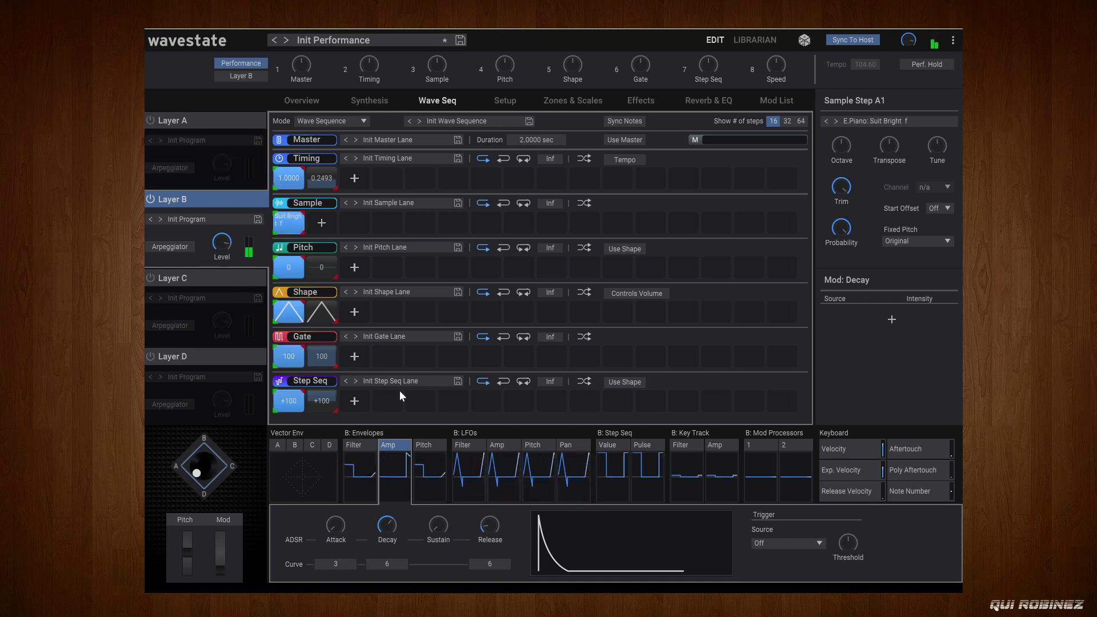
pyautogui.moveTo(385, 524)
pyautogui.mouseDown()
pyautogui.moveTo(386, 551)
pyautogui.moveTo(383, 524)
pyautogui.mouseUp()
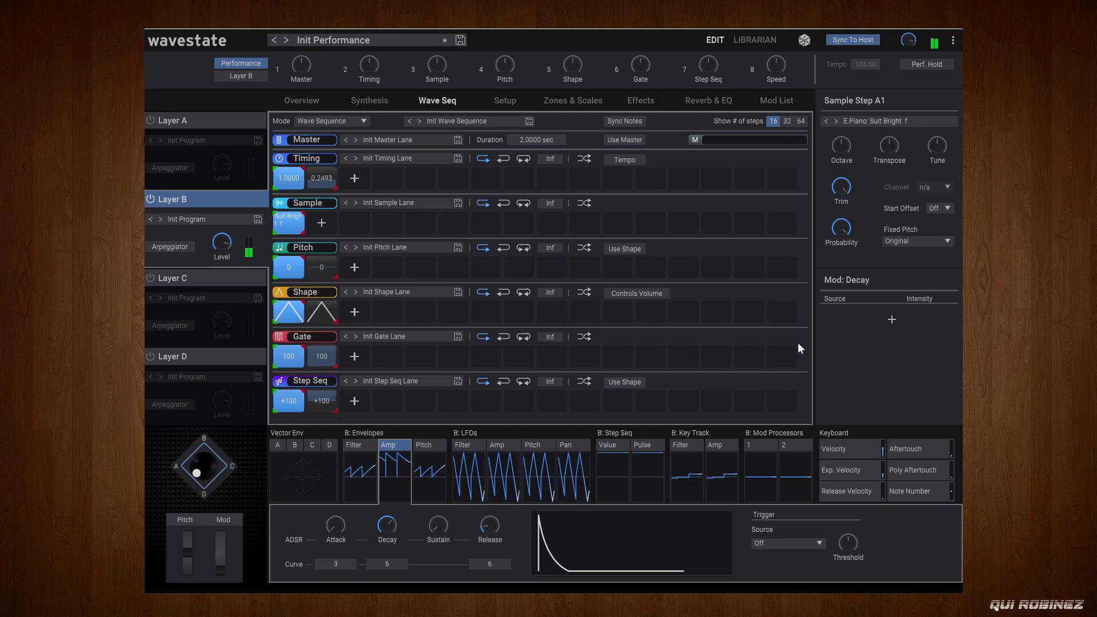
# - Lower Layer B's filter cutoff and set its filter envelope modulation to 142 semitones
pyautogui.moveTo(392, 522)
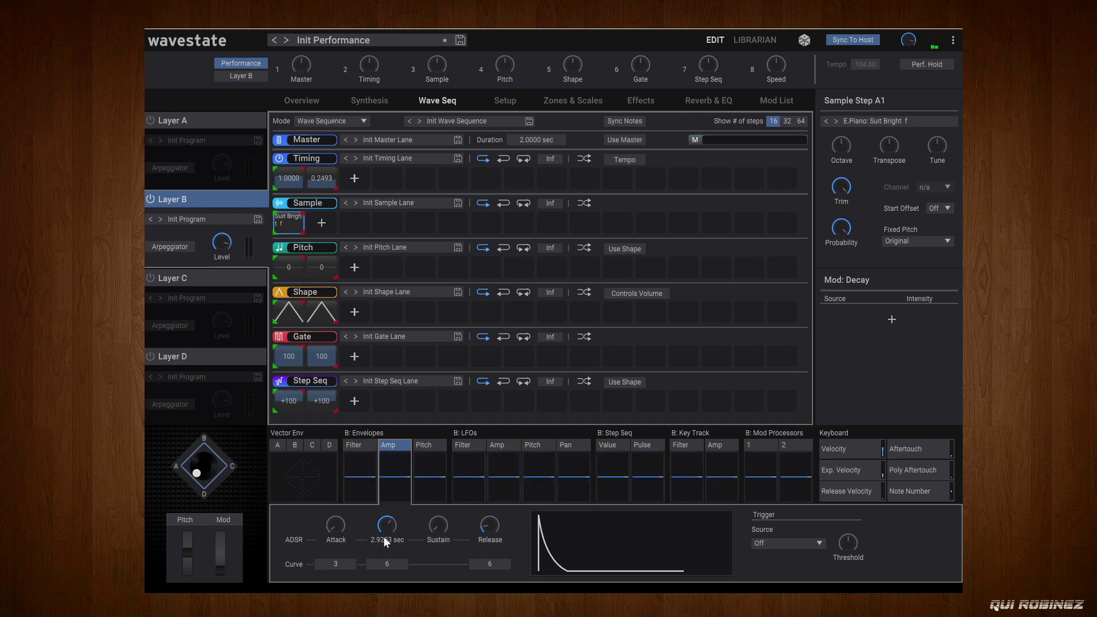
pyautogui.scroll(-4, 382, 536)
pyautogui.click(374, 101)
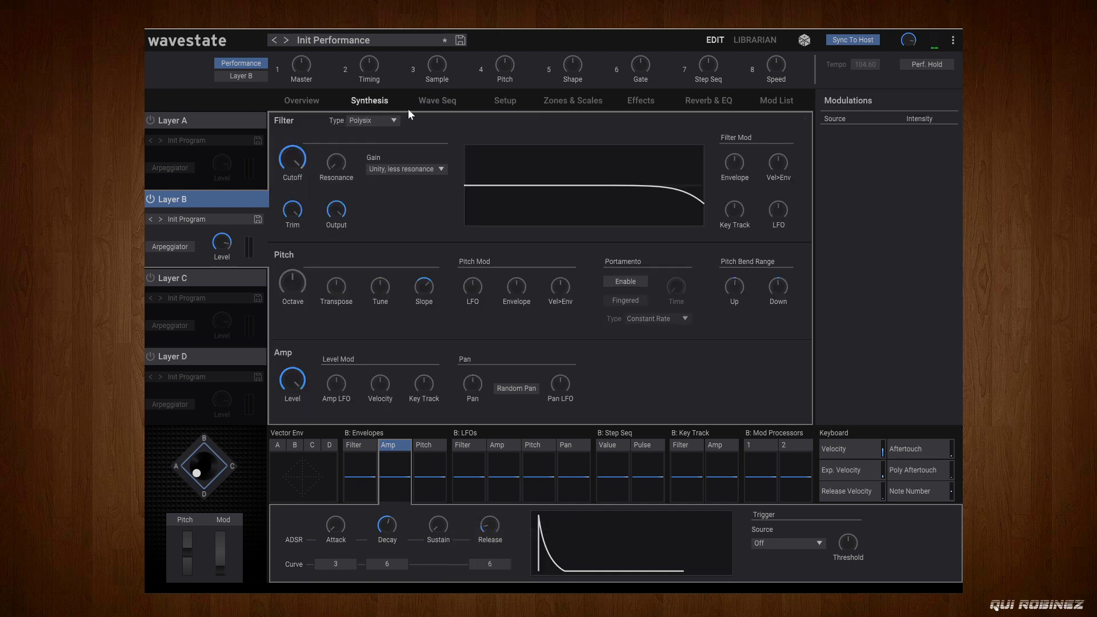
pyautogui.moveTo(296, 159); pyautogui.dragTo(298, 221)
pyautogui.moveTo(284, 172); pyautogui.dragTo(300, 216)
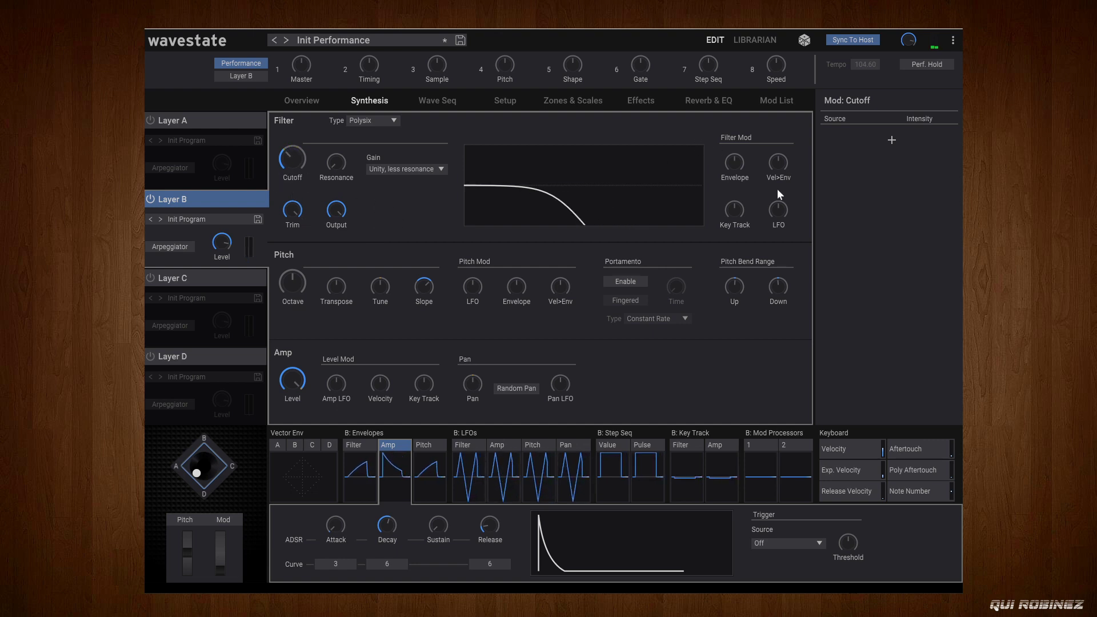
pyautogui.moveTo(734, 162); pyautogui.dragTo(729, 143)
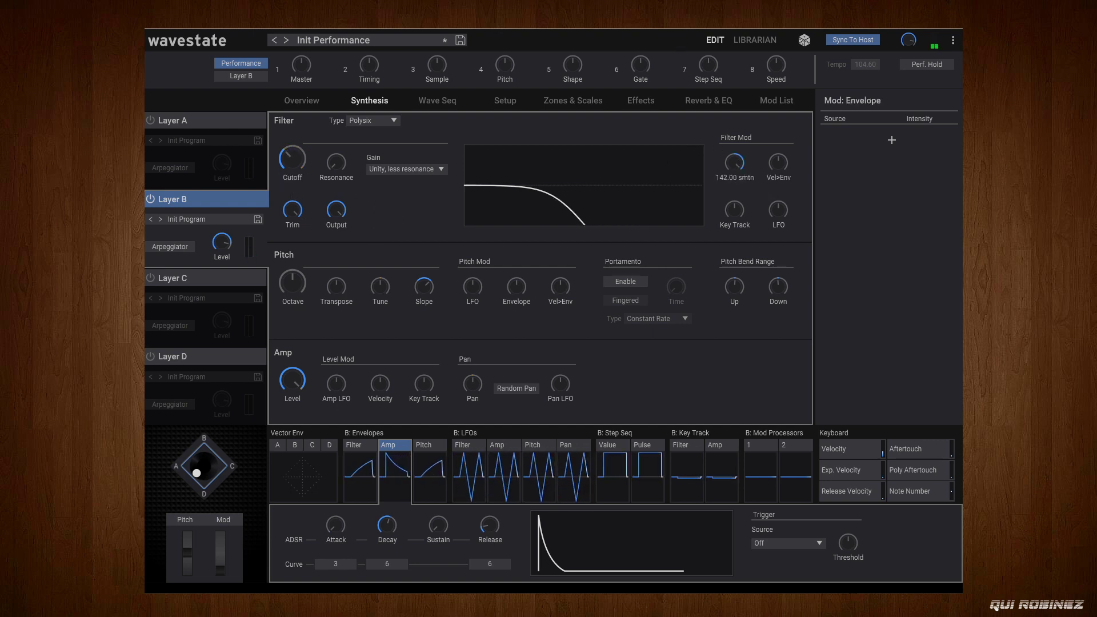
# - Shape Layer B's filter envelope with zero attack, a strongly negative sustain and a near-zero release
pyautogui.click(361, 456)
pyautogui.moveTo(330, 526); pyautogui.dragTo(331, 560)
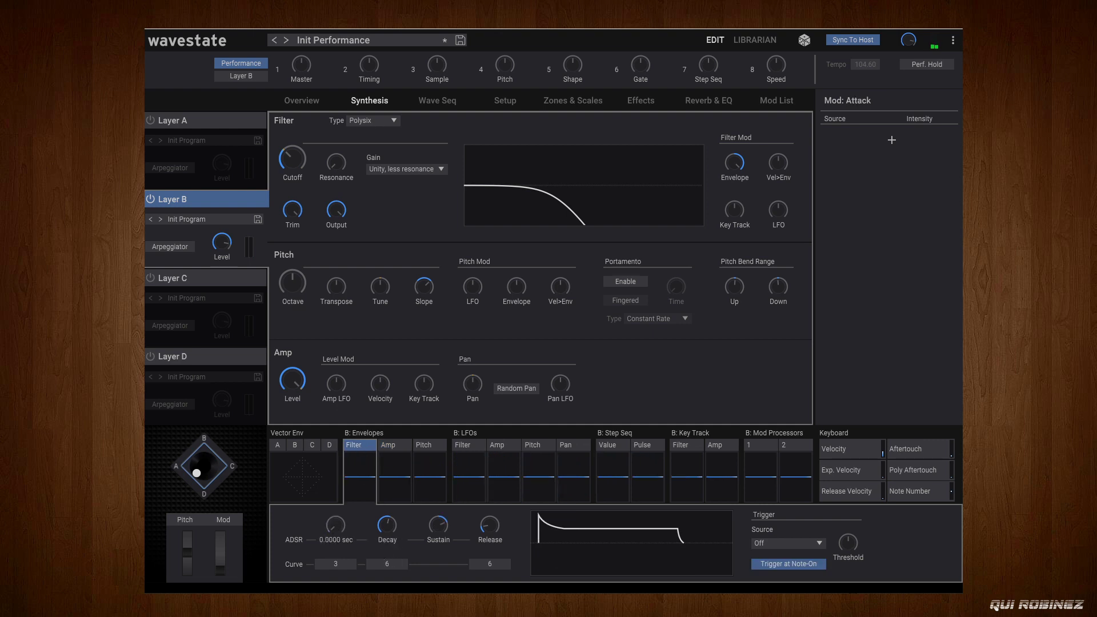
pyautogui.moveTo(438, 524); pyautogui.dragTo(445, 557)
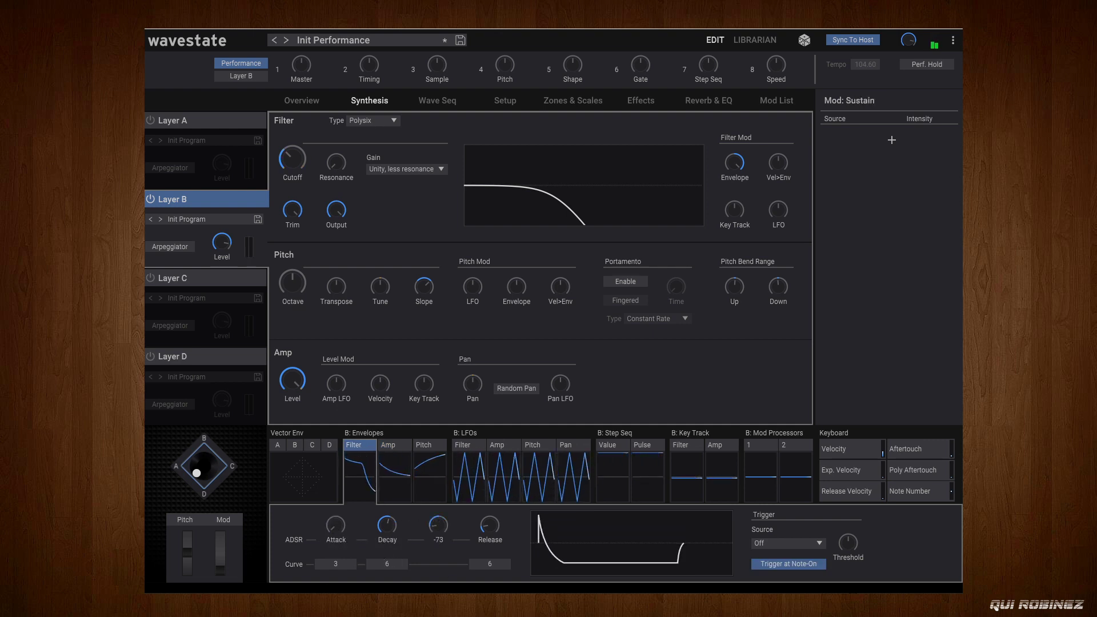
pyautogui.moveTo(490, 525); pyautogui.dragTo(462, 582)
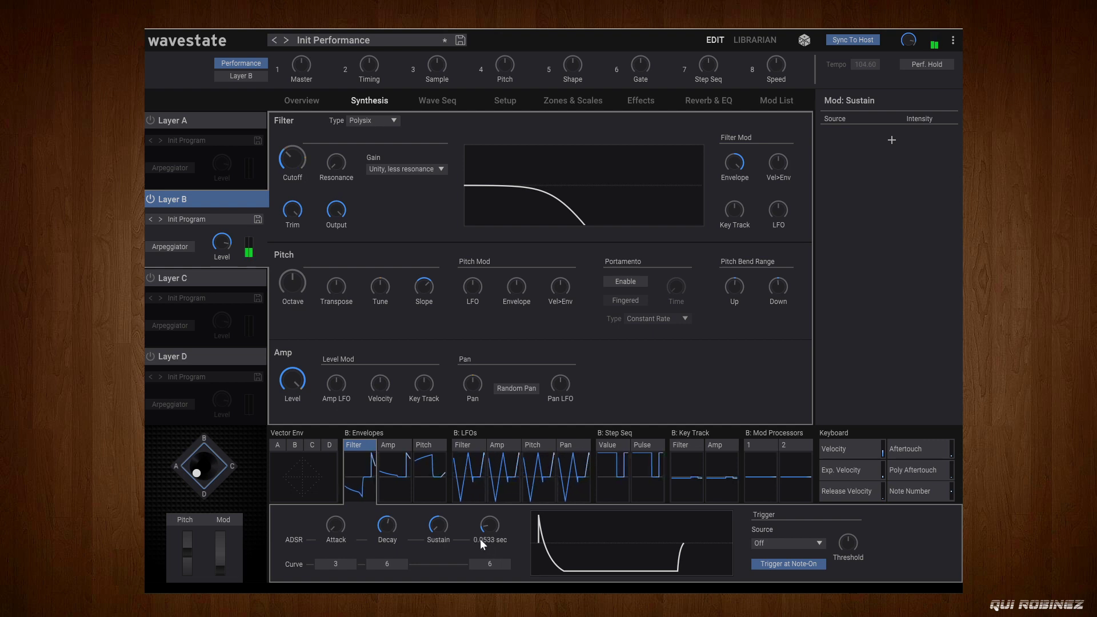
pyautogui.moveTo(494, 544); pyautogui.dragTo(522, 588)
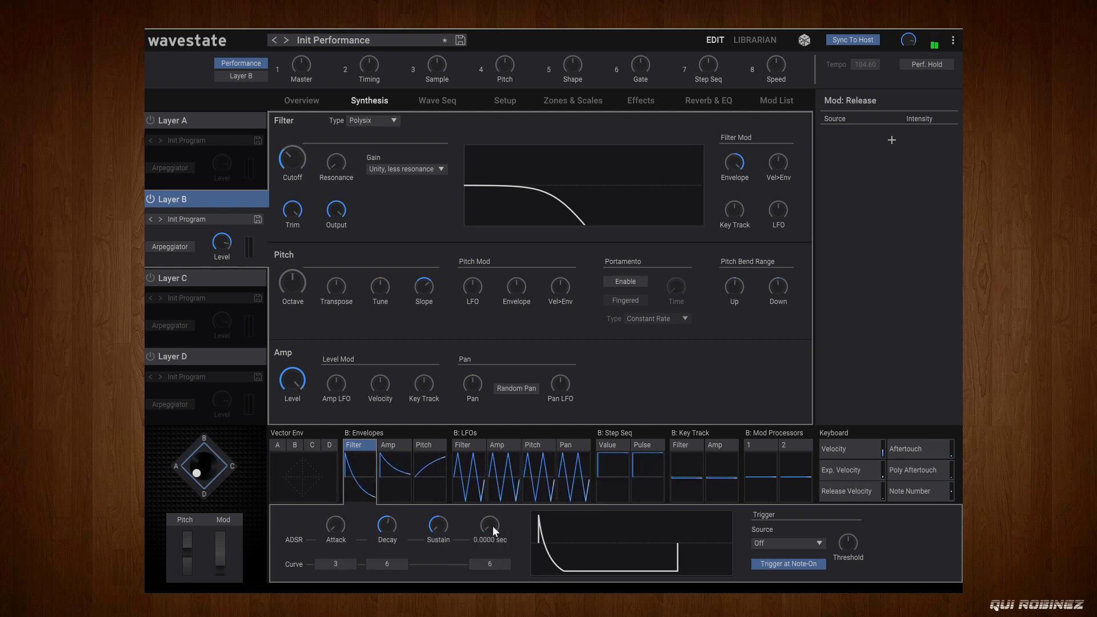
pyautogui.click(382, 526)
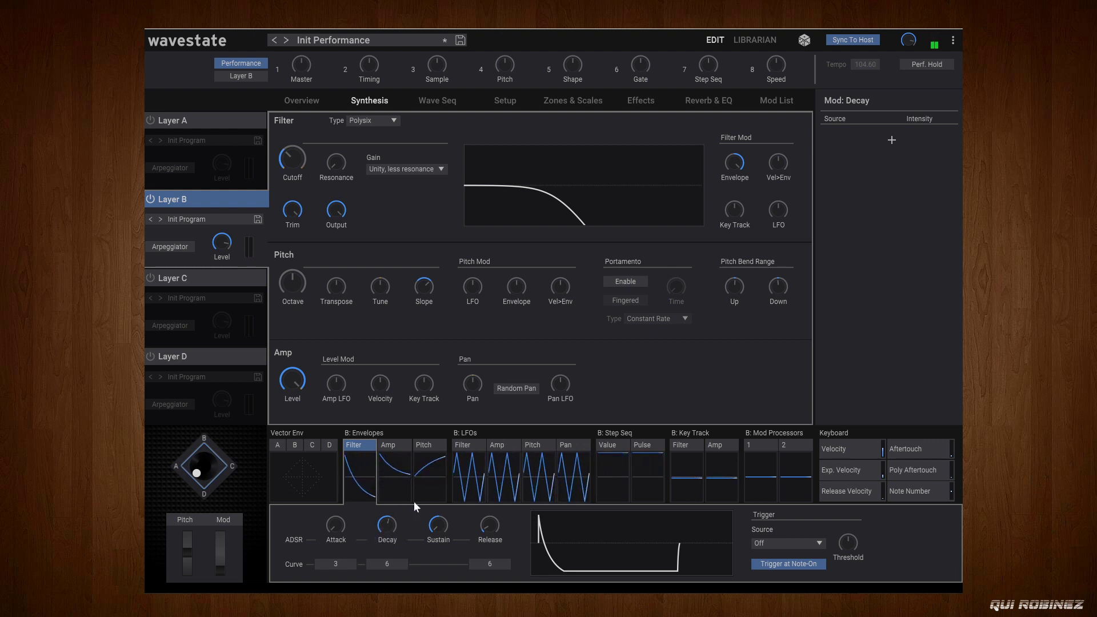
pyautogui.moveTo(739, 152)
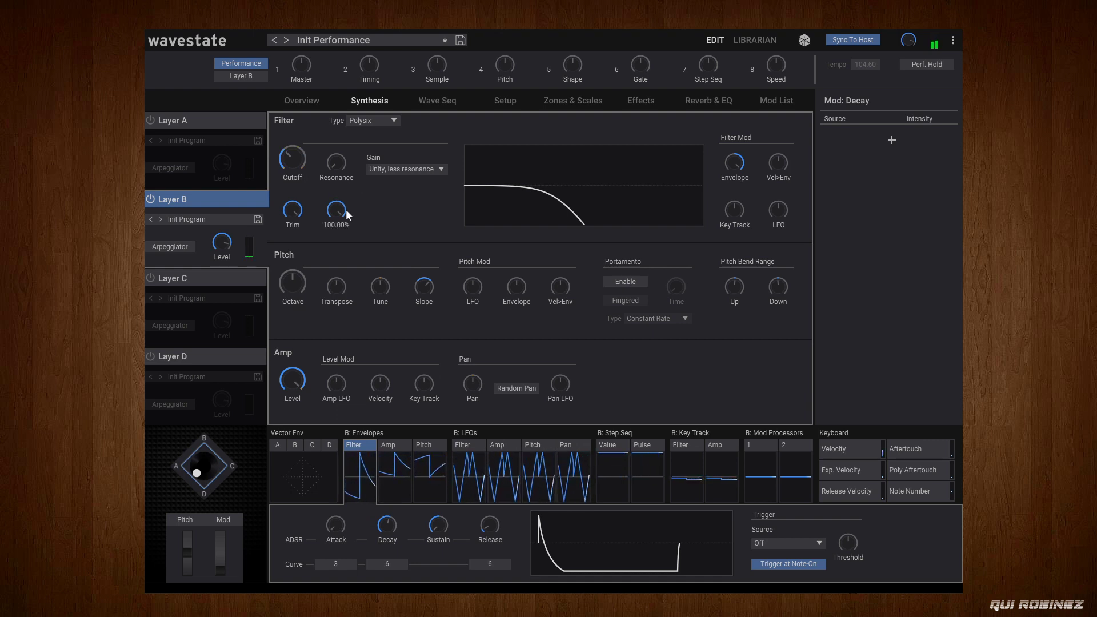
pyautogui.moveTo(574, 293)
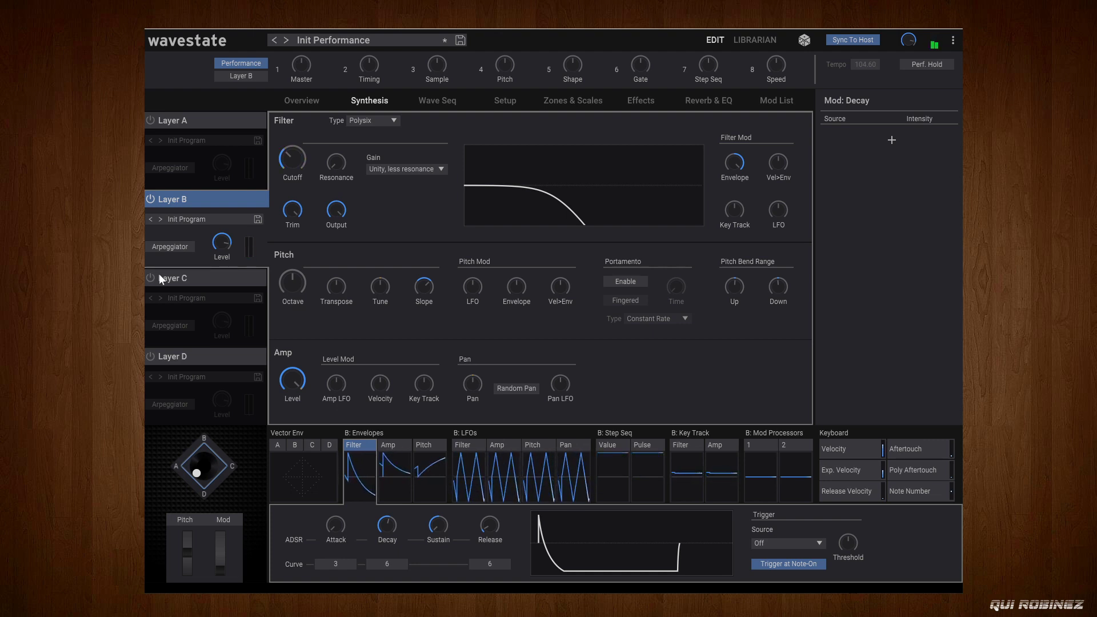
# - Enable Layer C, then set its first timing step to Gate and delete the Saw Chroma sample step
pyautogui.click(159, 274)
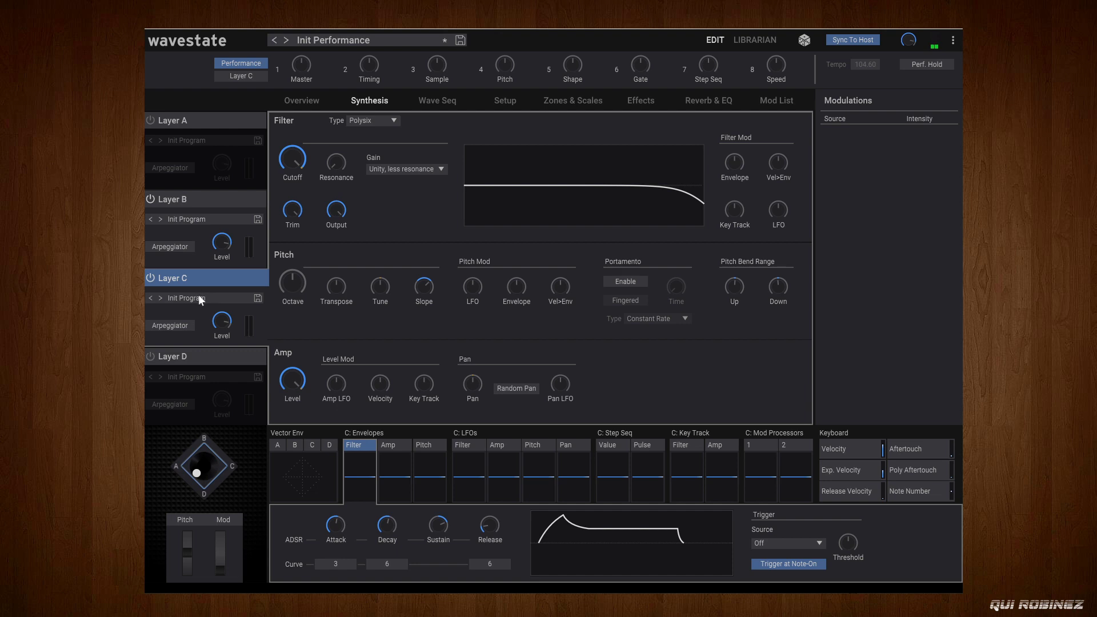
pyautogui.click(439, 101)
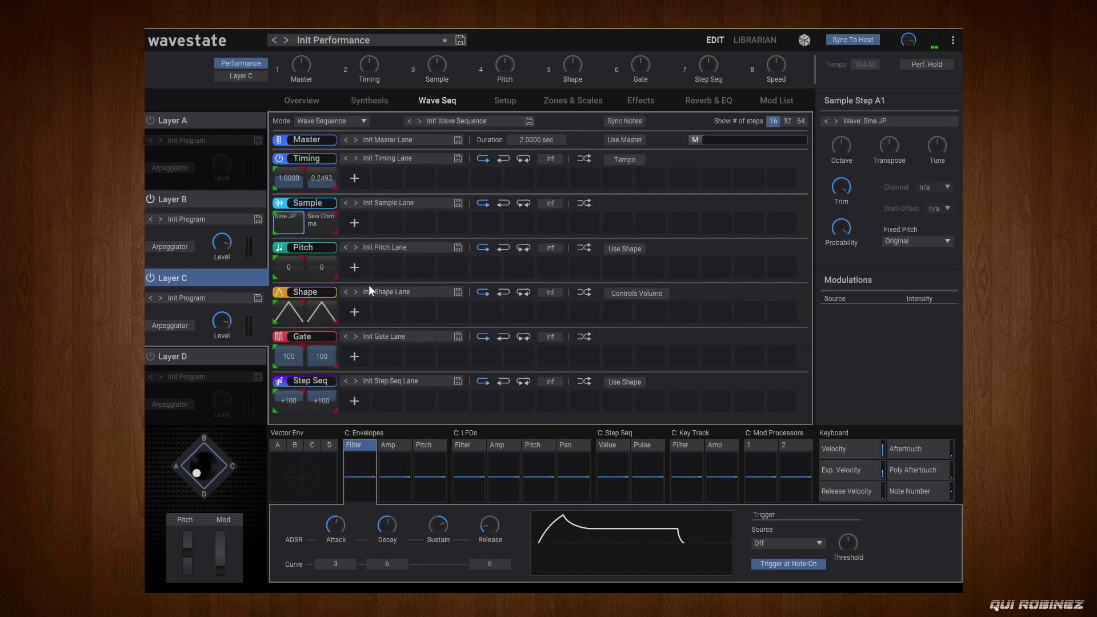
pyautogui.click(299, 175)
pyautogui.click(861, 121)
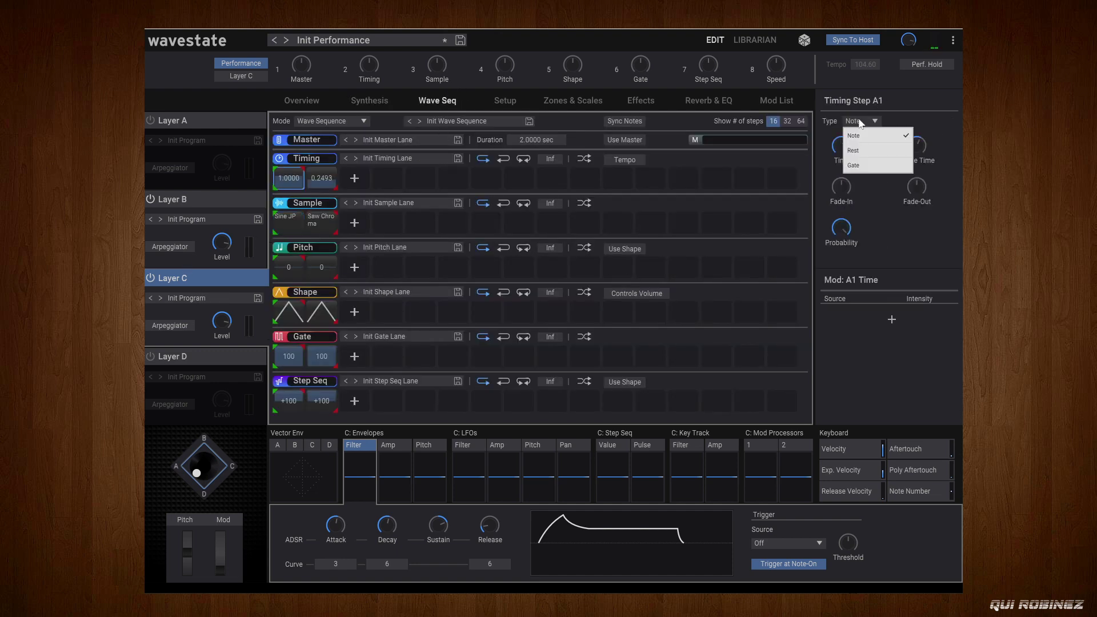
pyautogui.click(865, 166)
pyautogui.rightClick(320, 221)
pyautogui.click(337, 228)
# - Assign Bell_Guru: Crystalize to Layer C's remaining sample step and transpose its first pitch step by +12
pyautogui.click(290, 227)
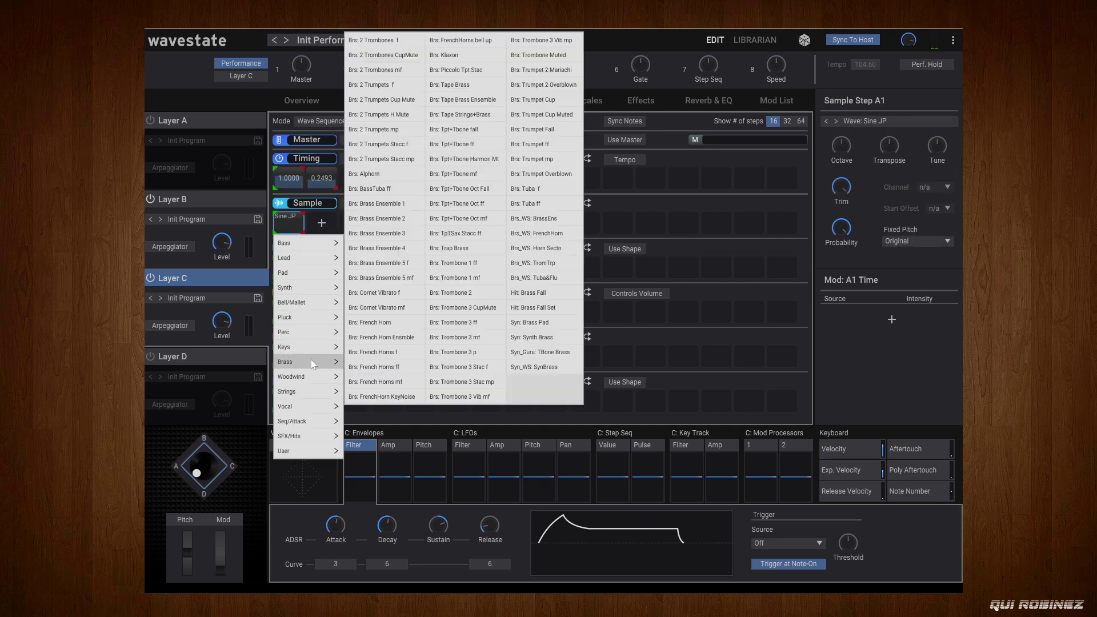
pyautogui.moveTo(314, 376)
pyautogui.moveTo(316, 303)
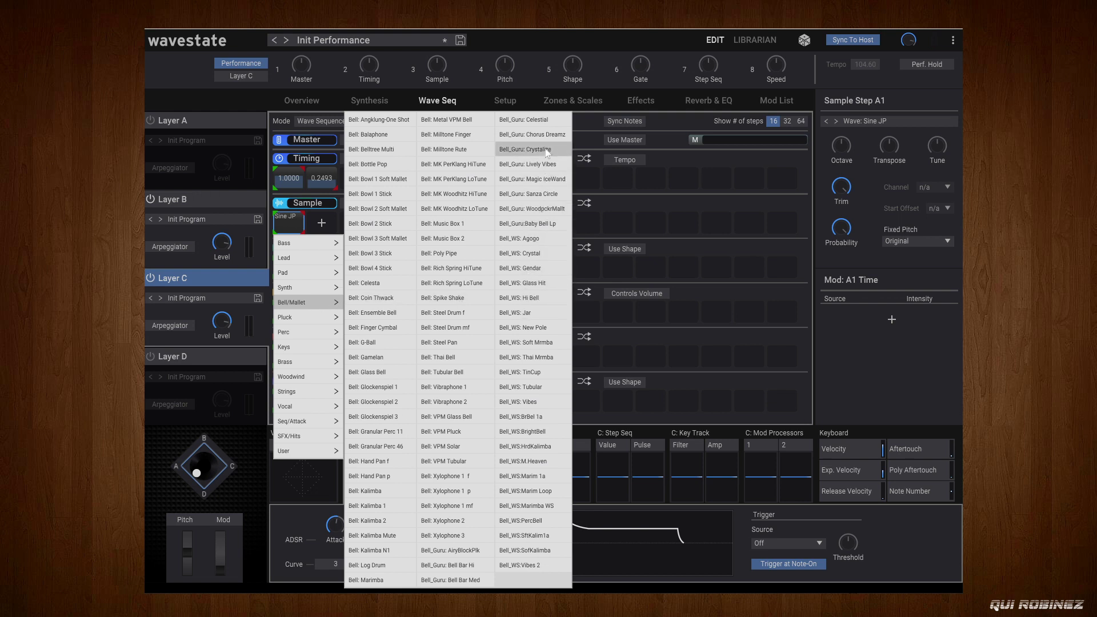
pyautogui.click(527, 149)
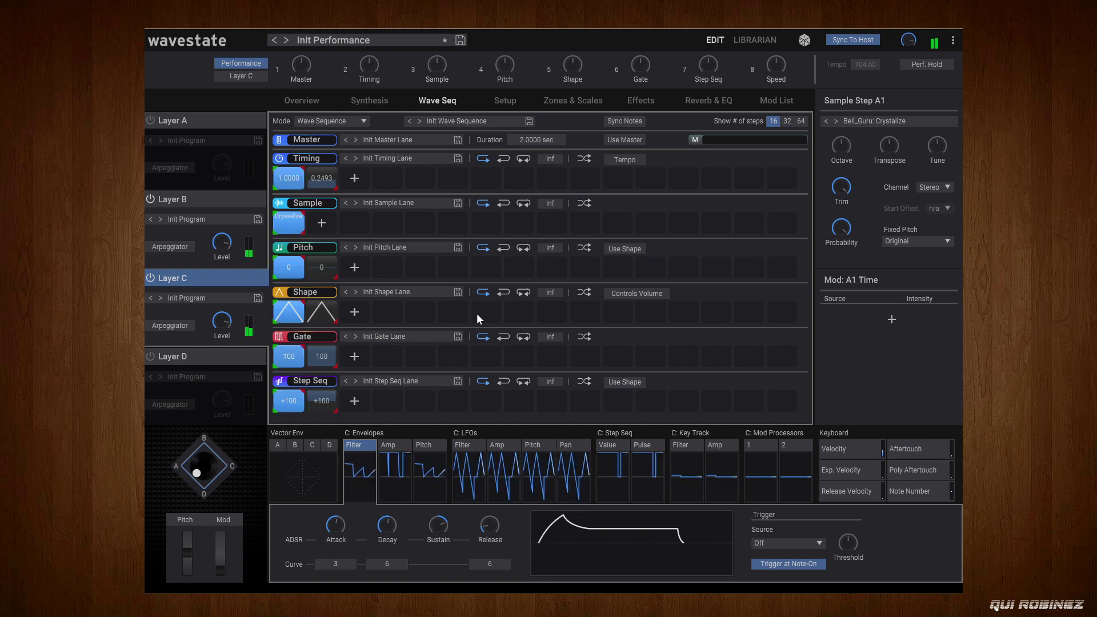
pyautogui.moveTo(292, 266); pyautogui.dragTo(293, 214)
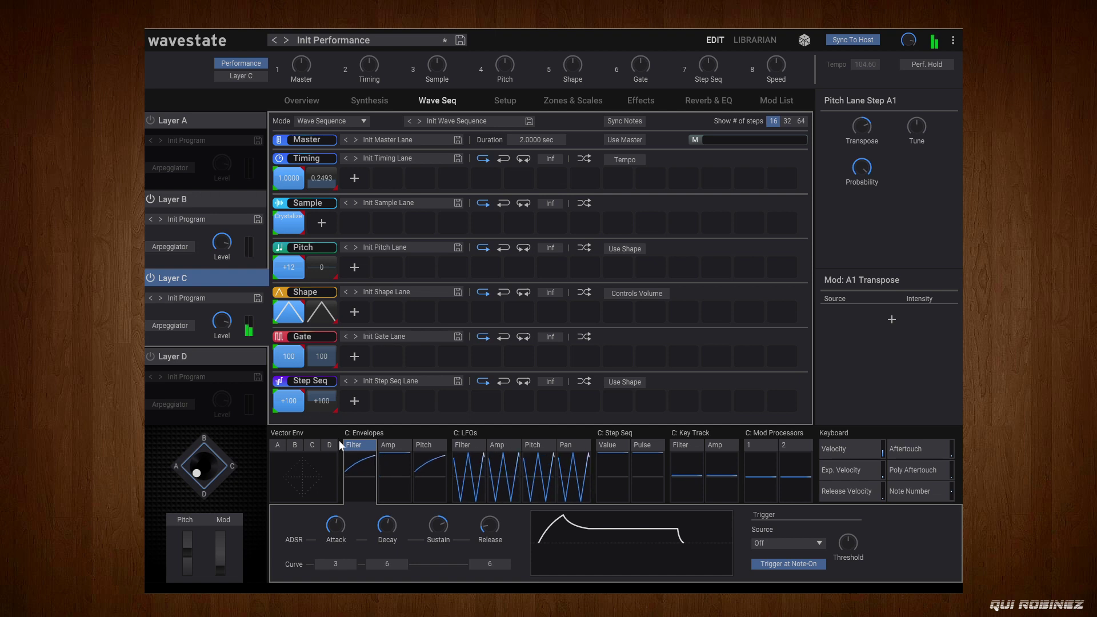
# - Copy Layer B's amp envelope and paste it onto Layer C's amp envelope
pyautogui.click(194, 204)
pyautogui.click(394, 448)
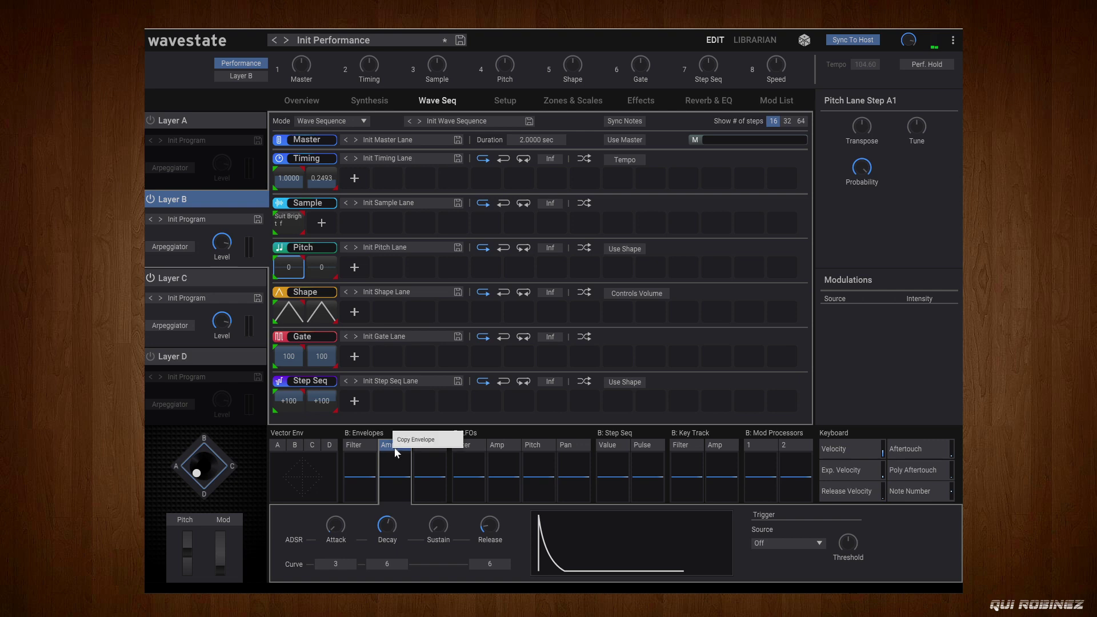
pyautogui.click(186, 277)
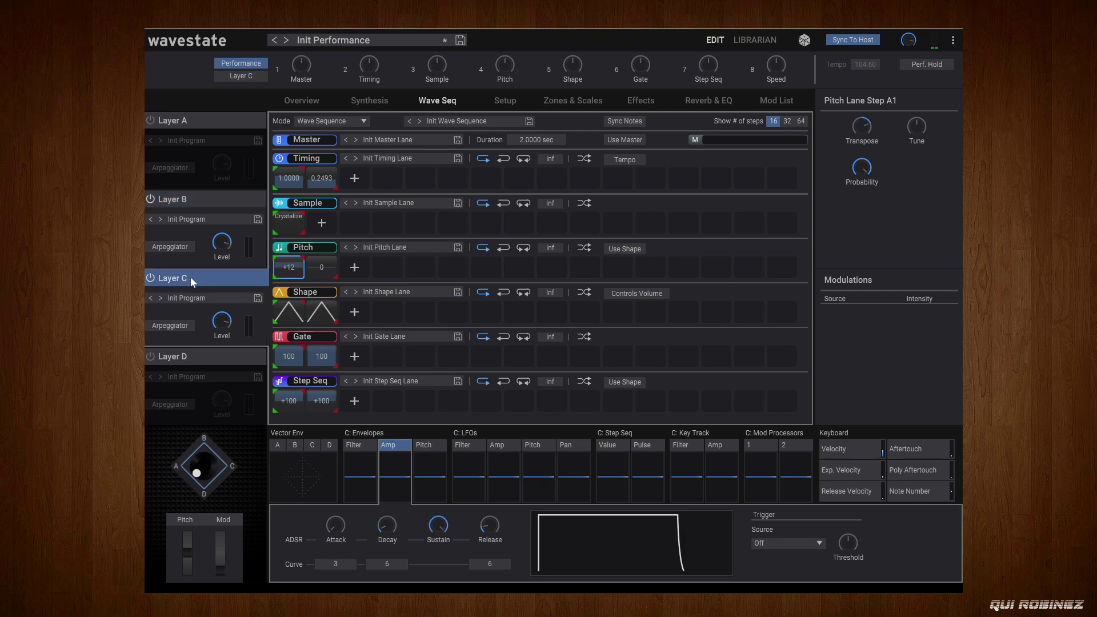
pyautogui.click(189, 199)
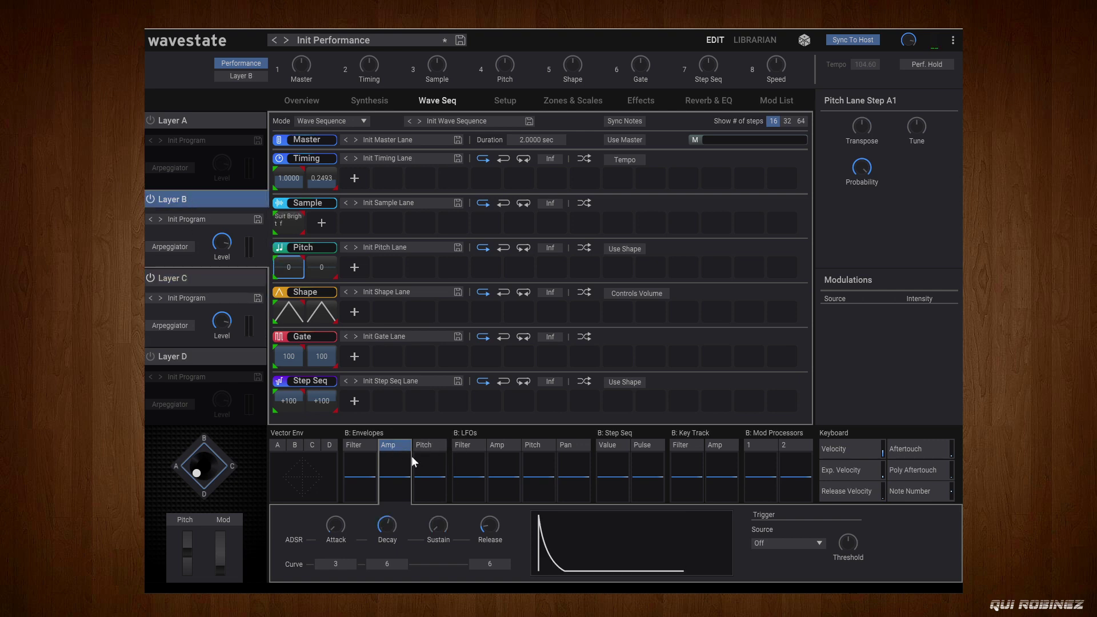
pyautogui.rightClick(392, 446)
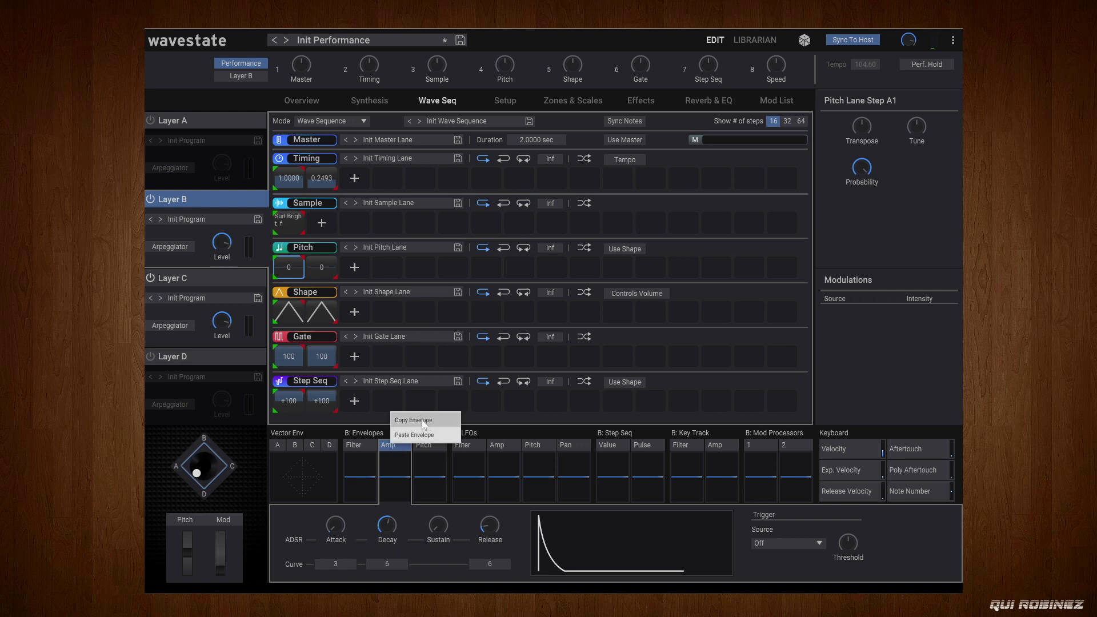
pyautogui.click(186, 280)
pyautogui.rightClick(393, 448)
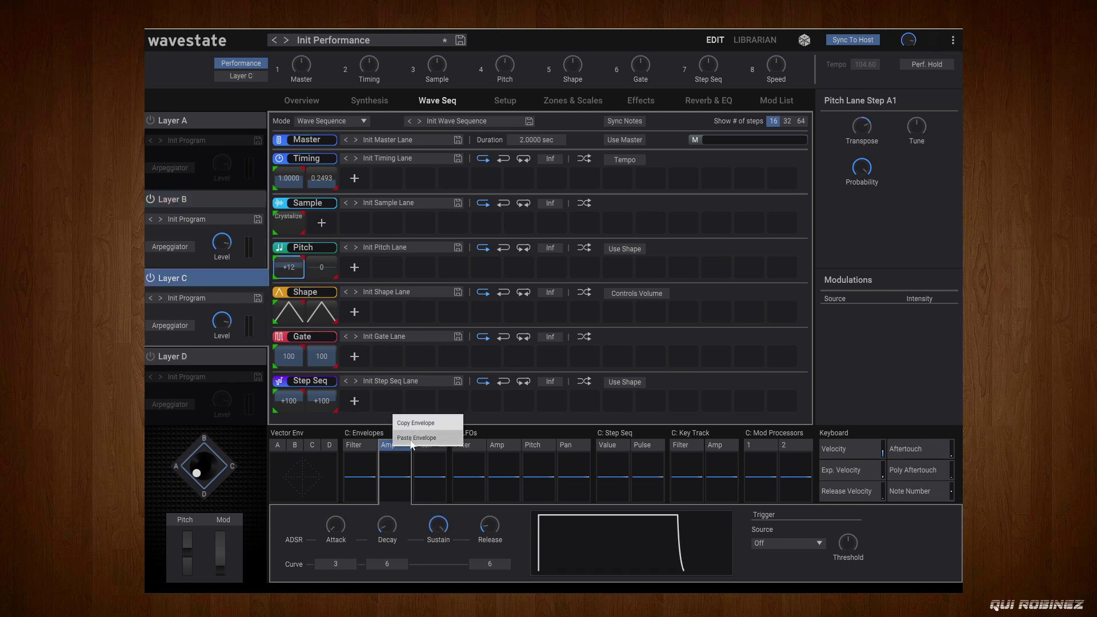
pyautogui.click(412, 440)
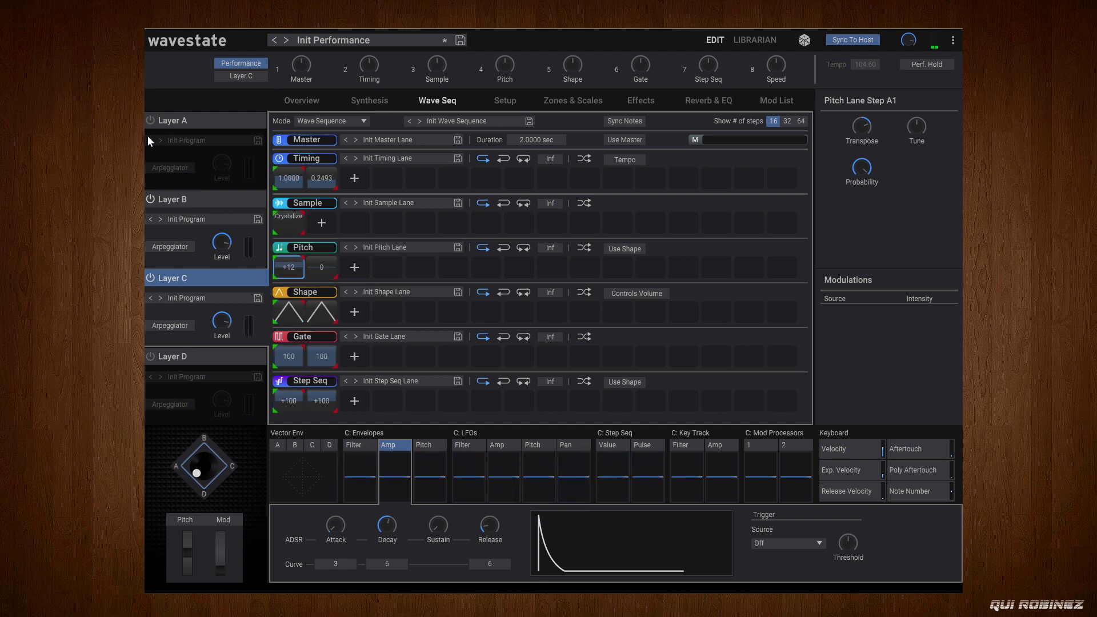
# - Switch Layer A back on and enable the Master EQ
pyautogui.click(147, 119)
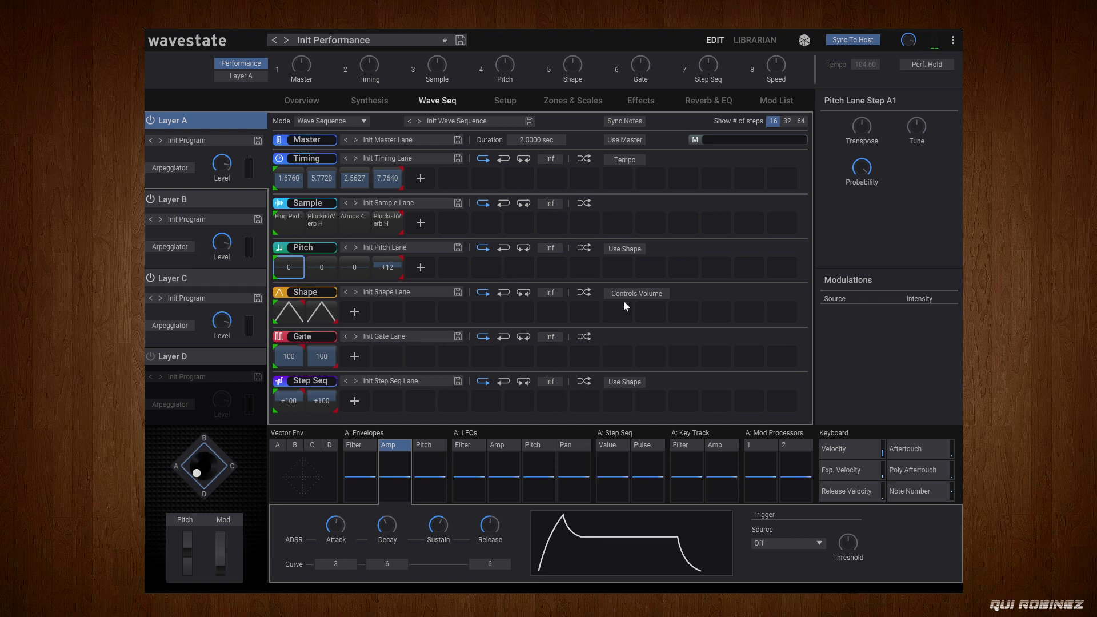
pyautogui.click(711, 103)
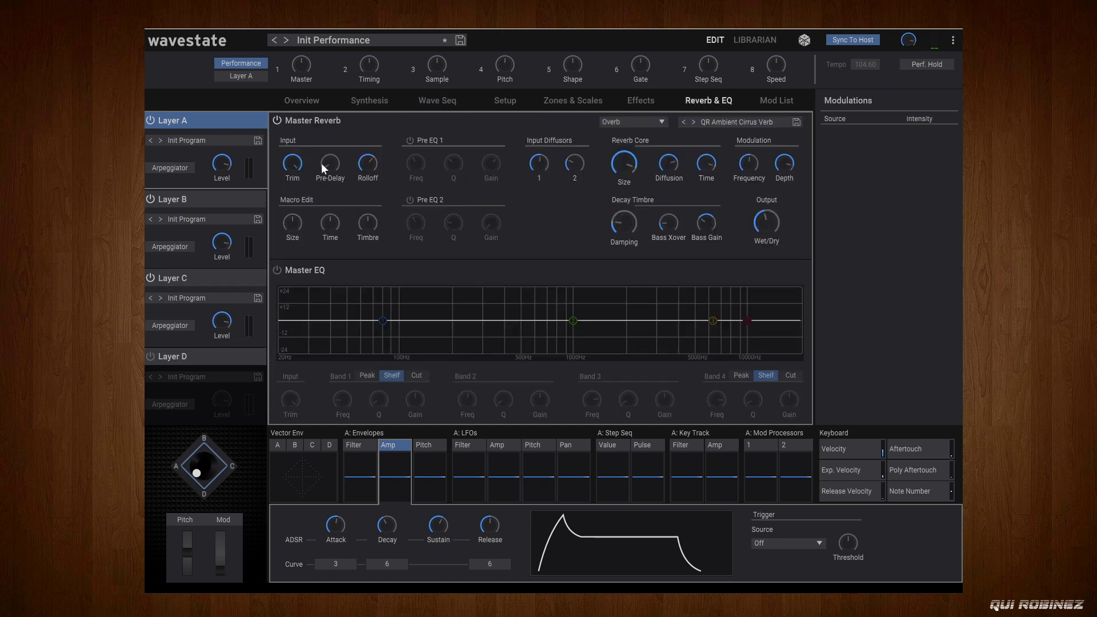
pyautogui.click(278, 269)
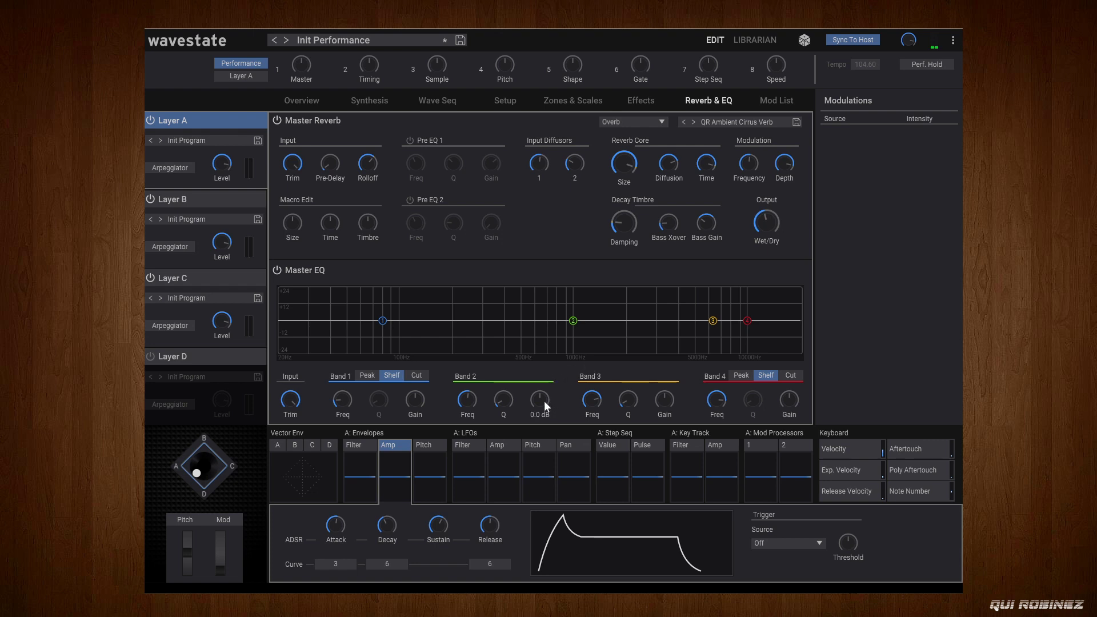
# - Sweep a narrow boost on Master EQ band 2 down to about 300 Hz, and turn it into a moderate cut
pyautogui.click(505, 403)
pyautogui.moveTo(574, 321); pyautogui.dragTo(546, 270)
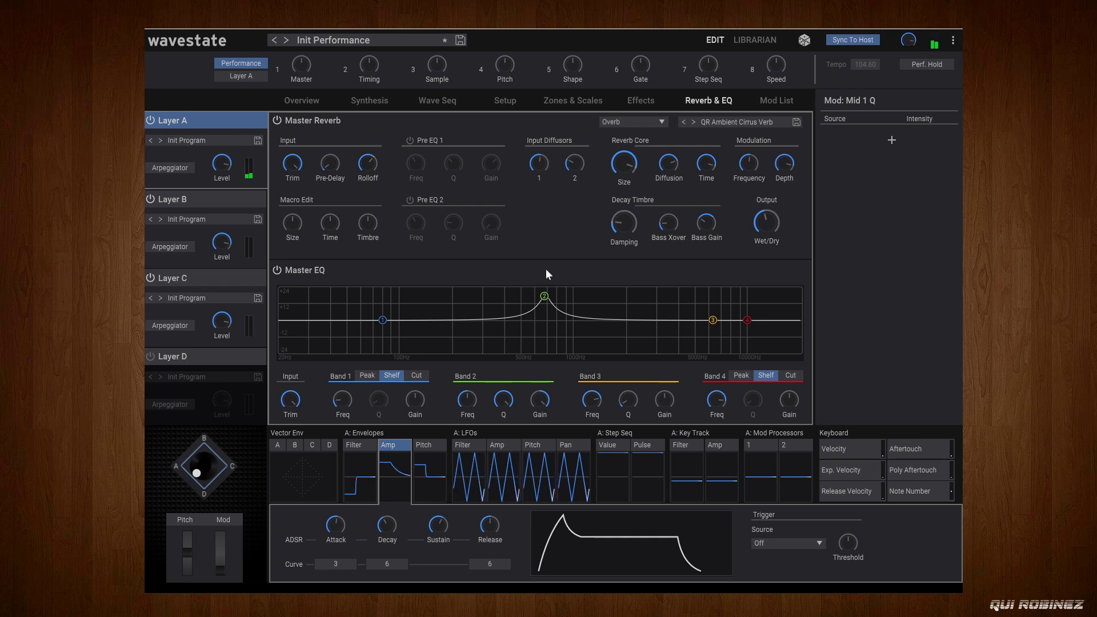
pyautogui.moveTo(546, 268); pyautogui.dragTo(485, 253)
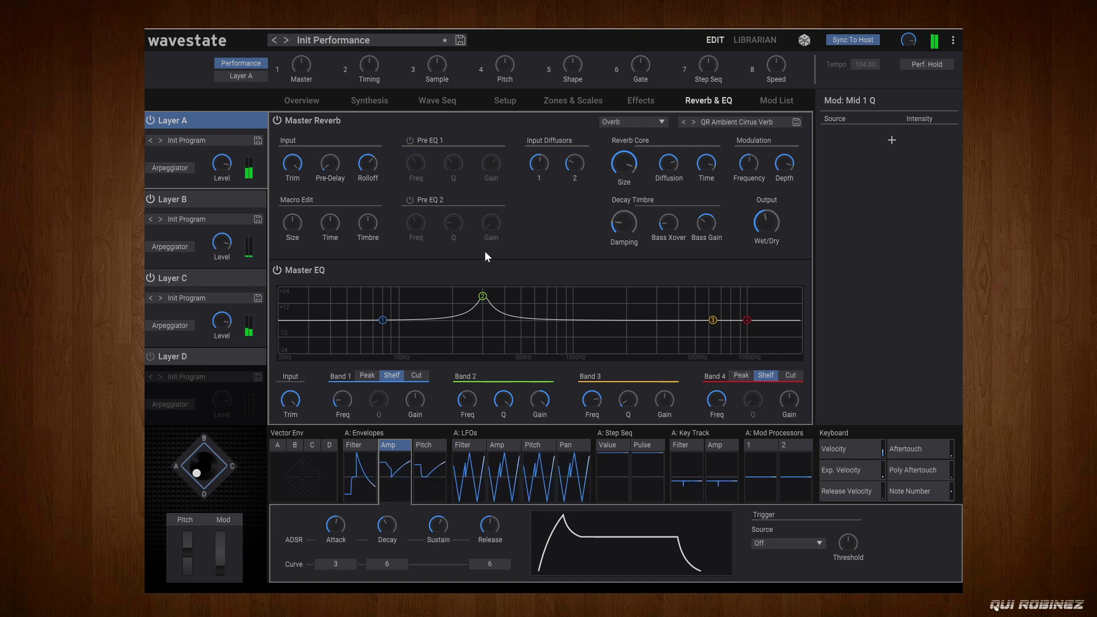
pyautogui.click(482, 296)
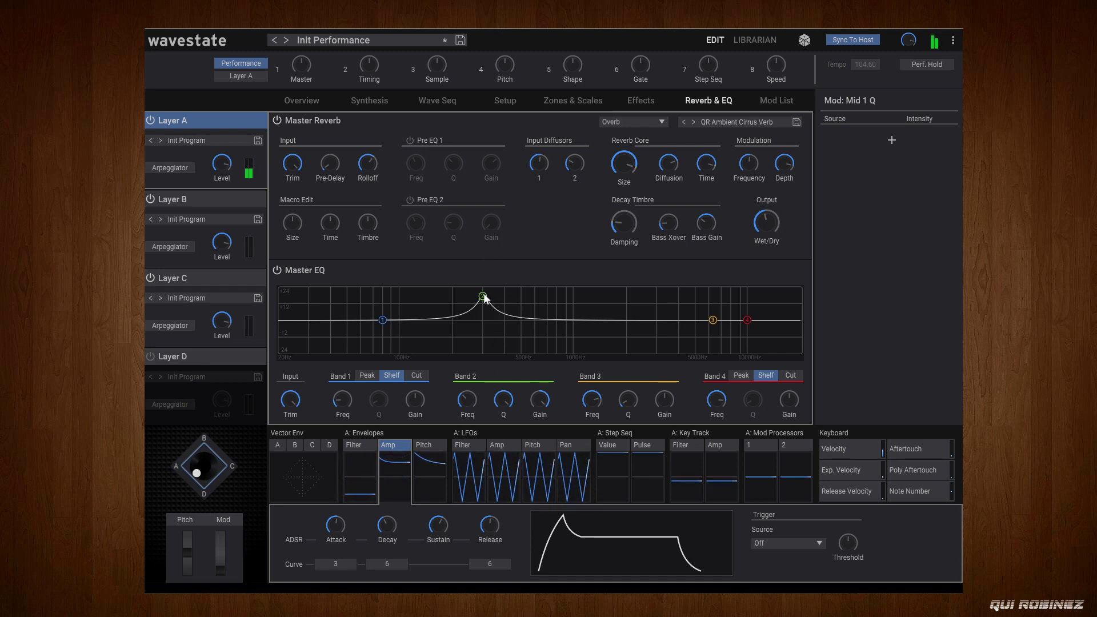
pyautogui.moveTo(542, 400); pyautogui.dragTo(559, 521)
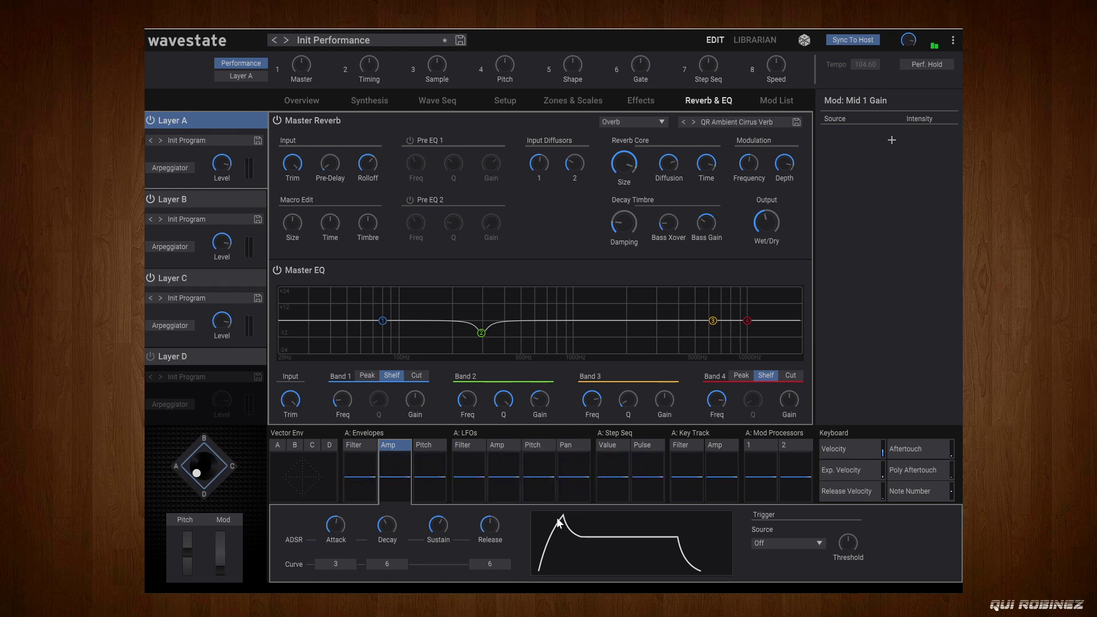
# - Boost the Master EQ's band 4 high shelf slightly, and move the band 1 low shelf to about 30 Hz with a slight cut
pyautogui.moveTo(749, 321); pyautogui.dragTo(749, 314)
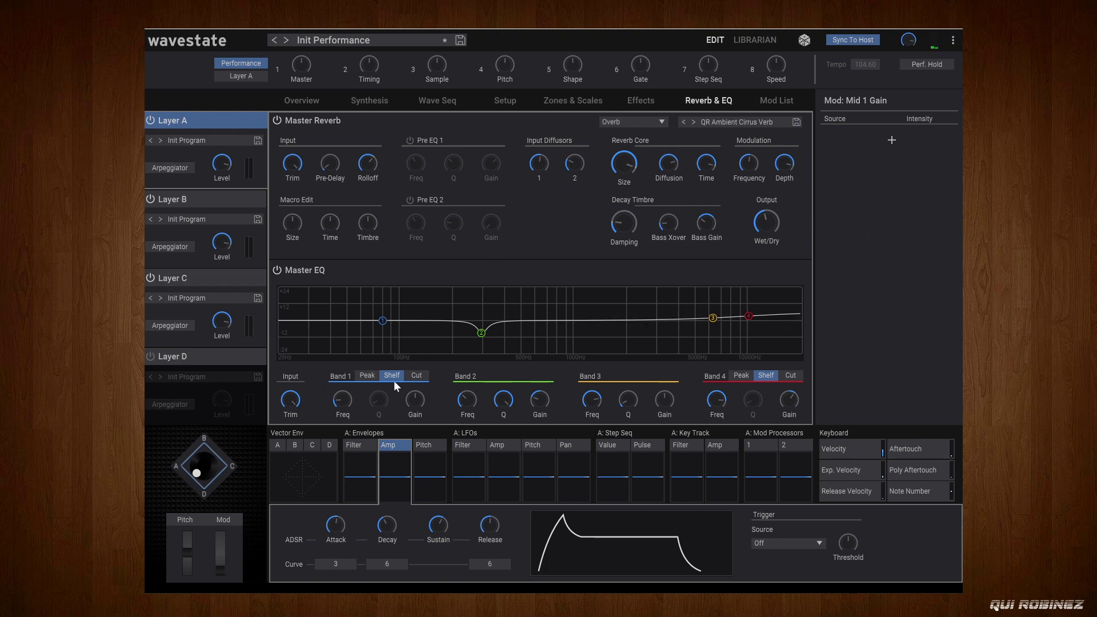
pyautogui.moveTo(380, 320); pyautogui.dragTo(310, 324)
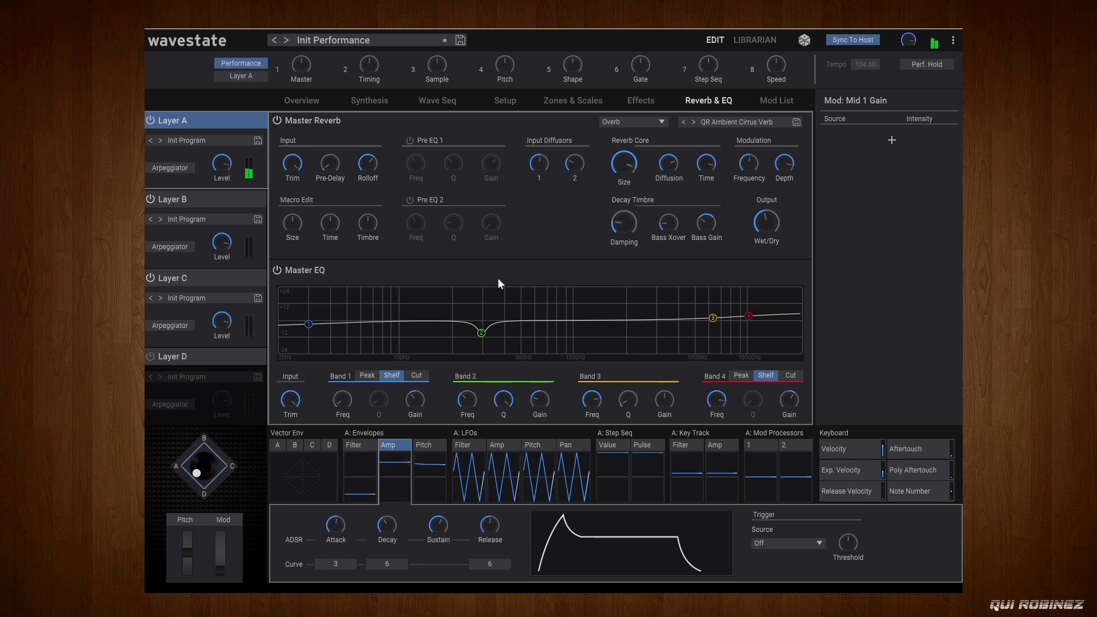
# - In Layer A's wave sequence, shorten timing step 2 to 3.7800 and timing step 3 to 2.0093
pyautogui.click(362, 100)
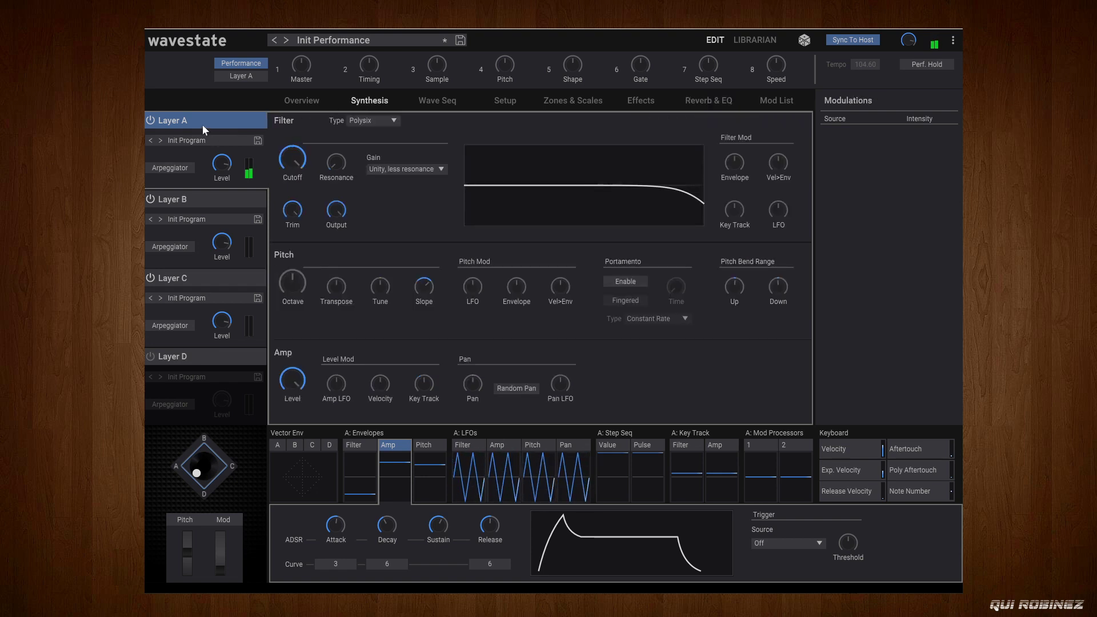
pyautogui.click(476, 101)
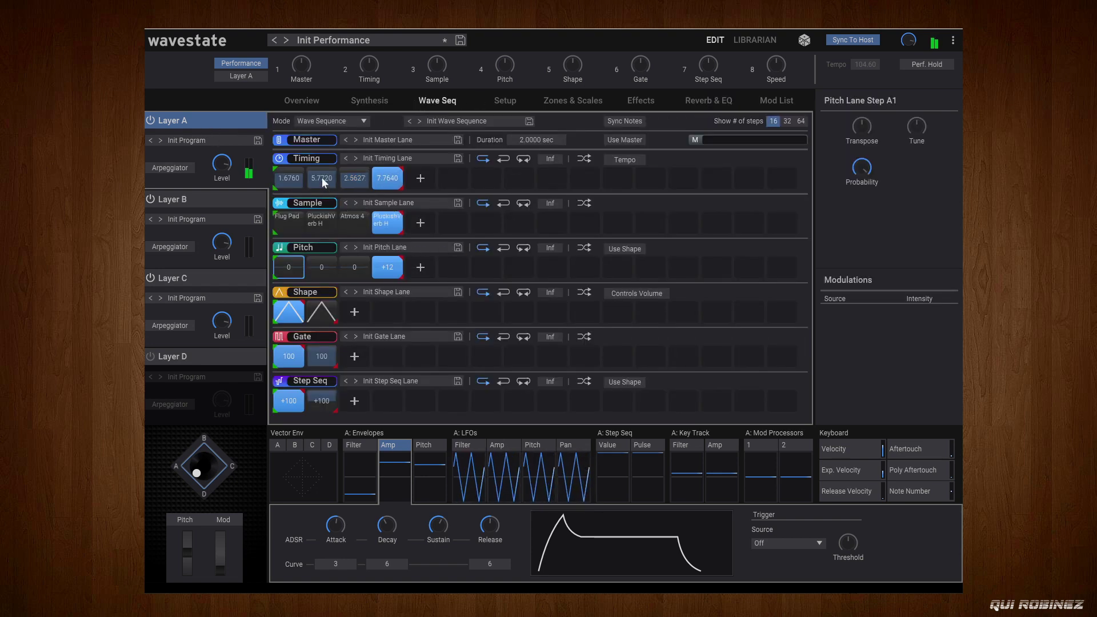
pyautogui.moveTo(318, 181); pyautogui.dragTo(317, 184)
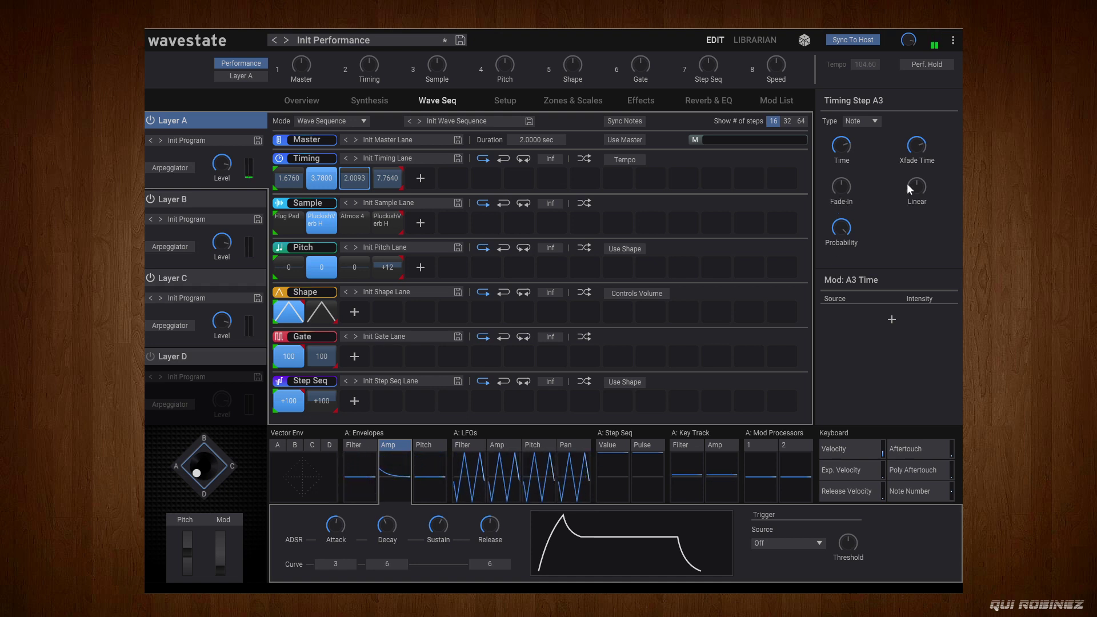
# - Raise the amp level's velocity modulation on Layer B and Layer C so both respond to playing strength
pyautogui.click(180, 200)
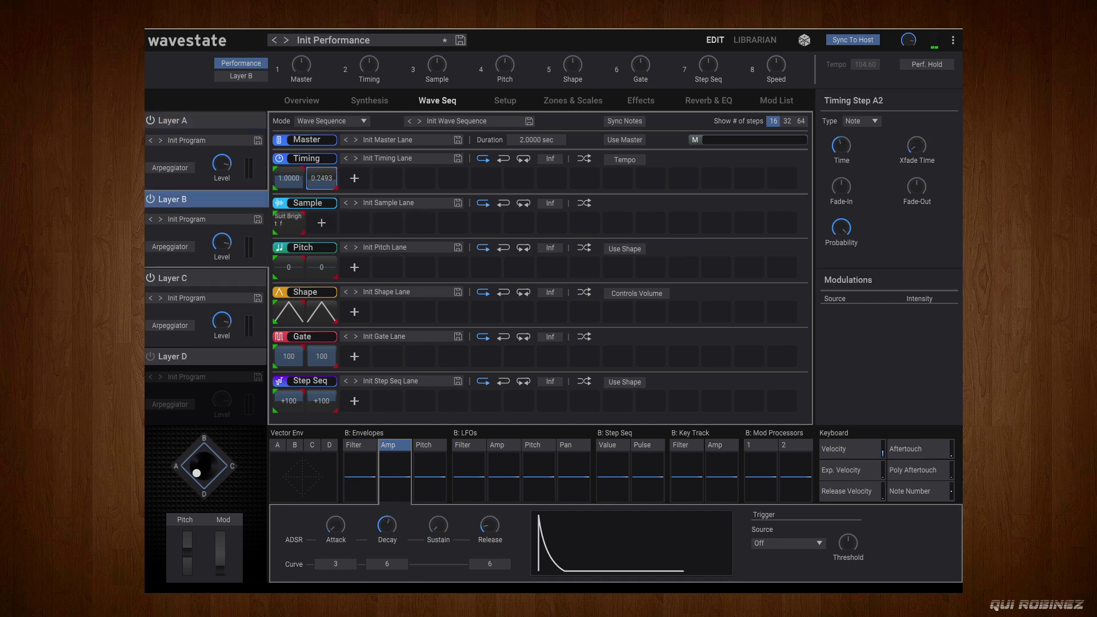
pyautogui.click(379, 101)
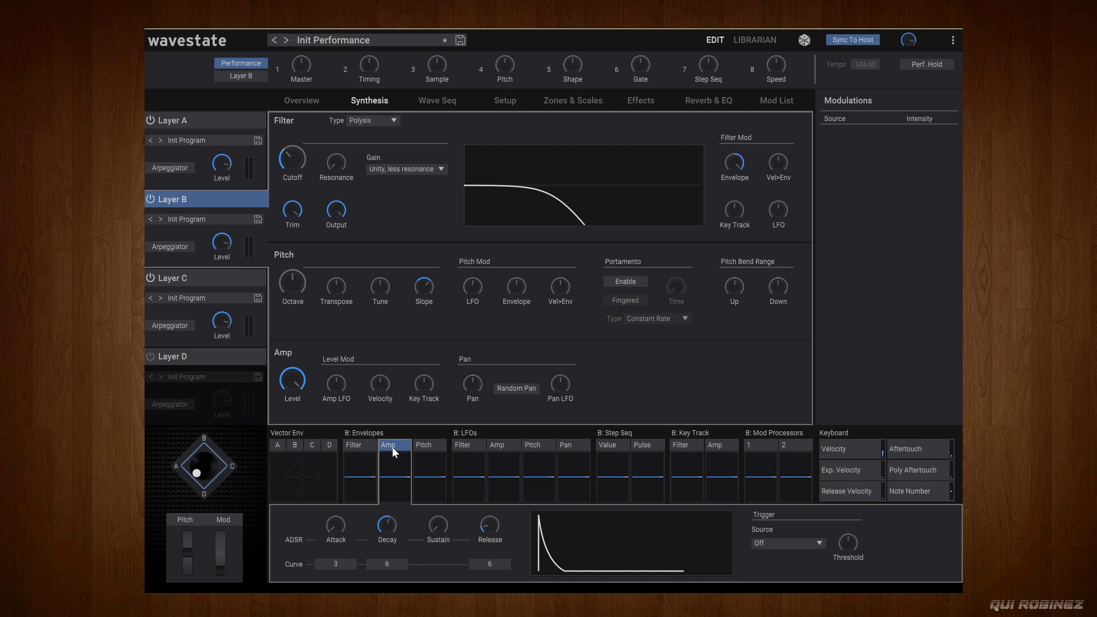
pyautogui.click(376, 388)
pyautogui.click(207, 280)
pyautogui.moveTo(371, 383); pyautogui.dragTo(344, 348)
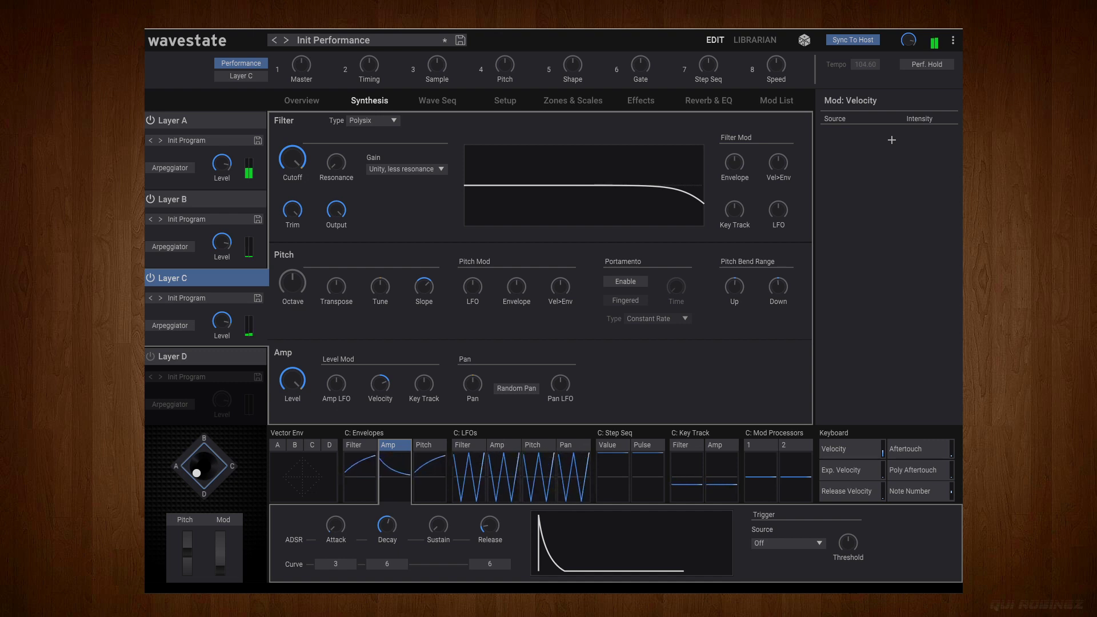
# - Return to Layer A and open its wave sequence lanes
pyautogui.click(217, 170)
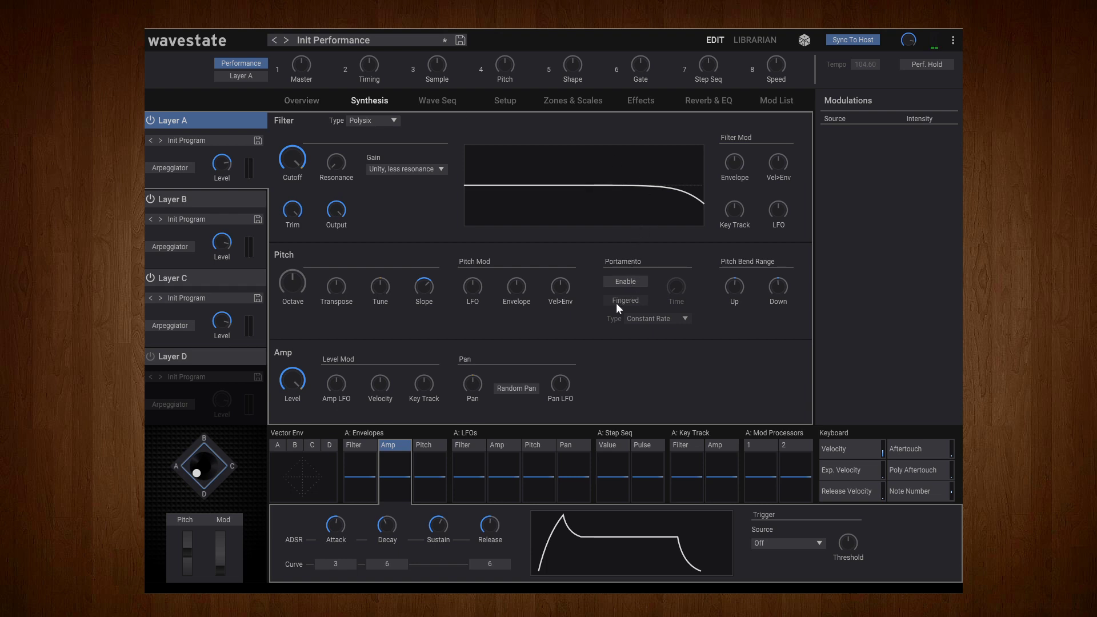
pyautogui.click(442, 102)
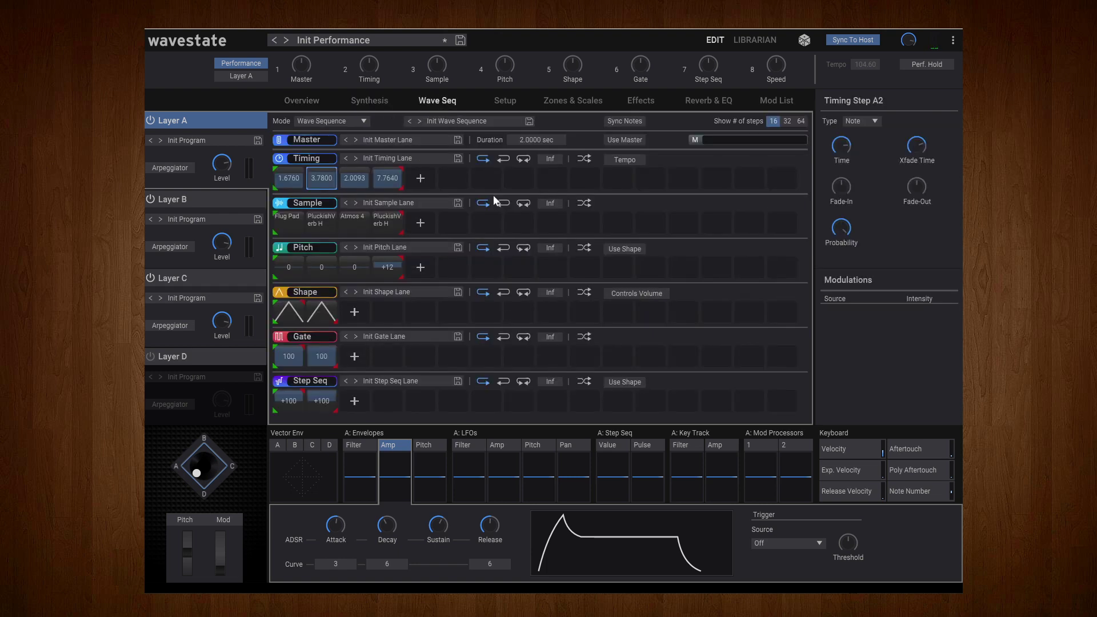